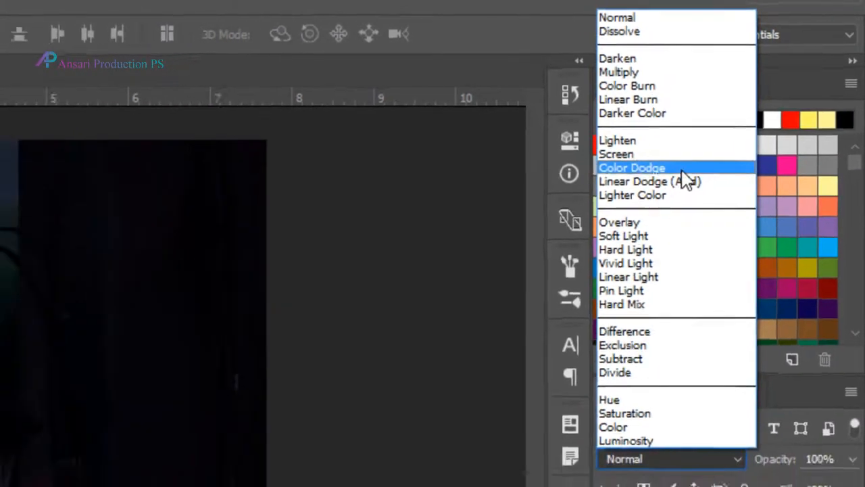
# - Set Layer 1 to the Color Dodge blend mode and turn off Transparency Shapes Layer in its blending options
pyautogui.click(680, 169)
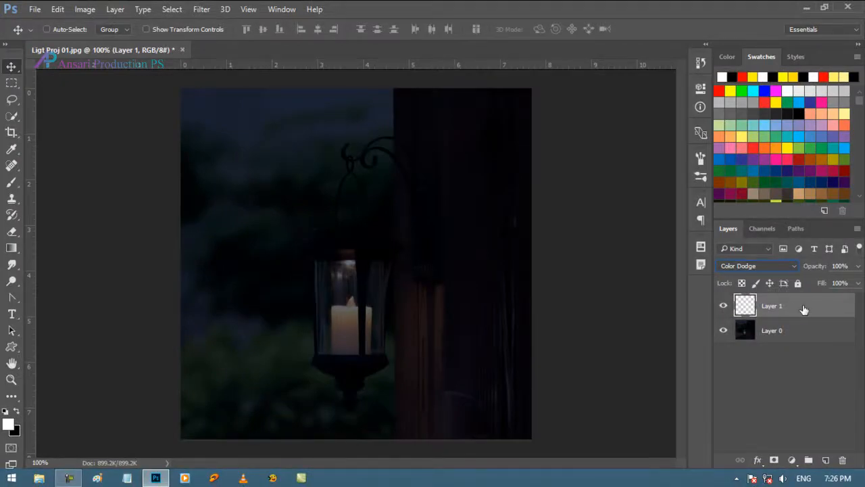
pyautogui.doubleClick(802, 308)
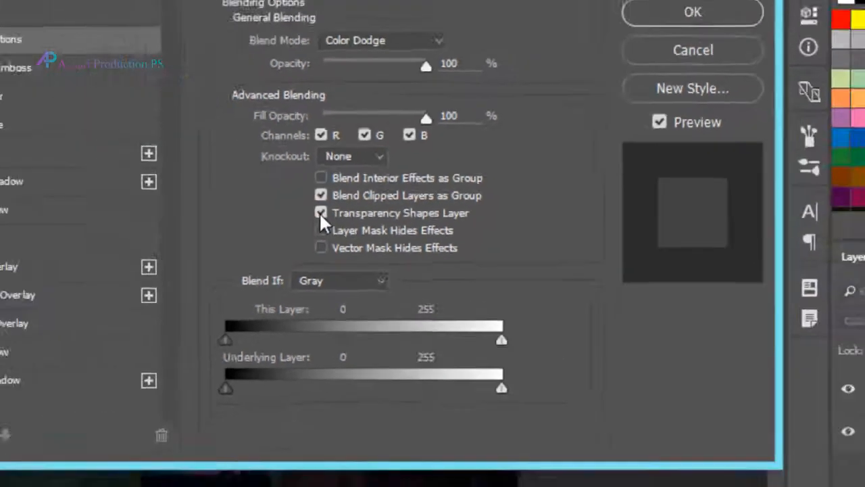
pyautogui.click(321, 213)
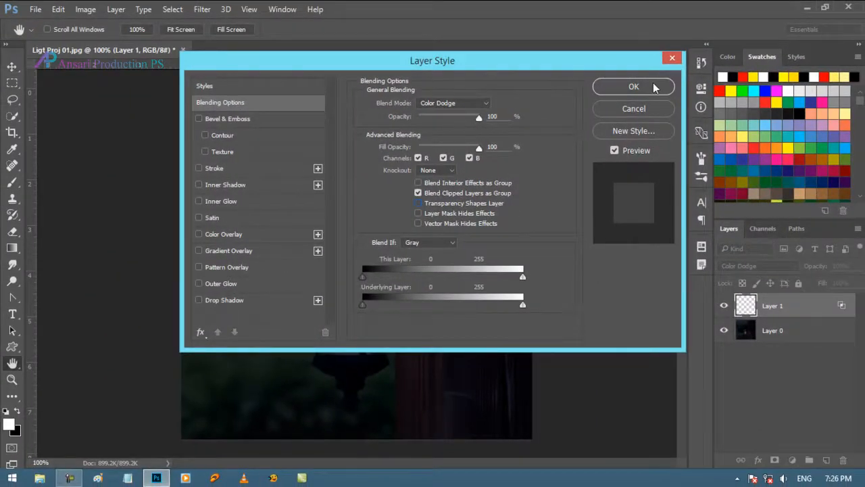
pyautogui.click(633, 87)
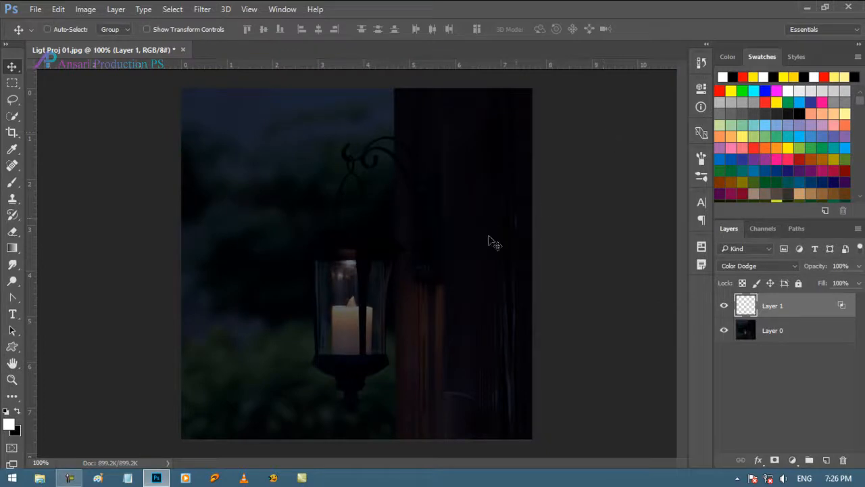
# - Choose the Brush tool with a soft round tip at 60 px and 0% hardness
pyautogui.click(12, 188)
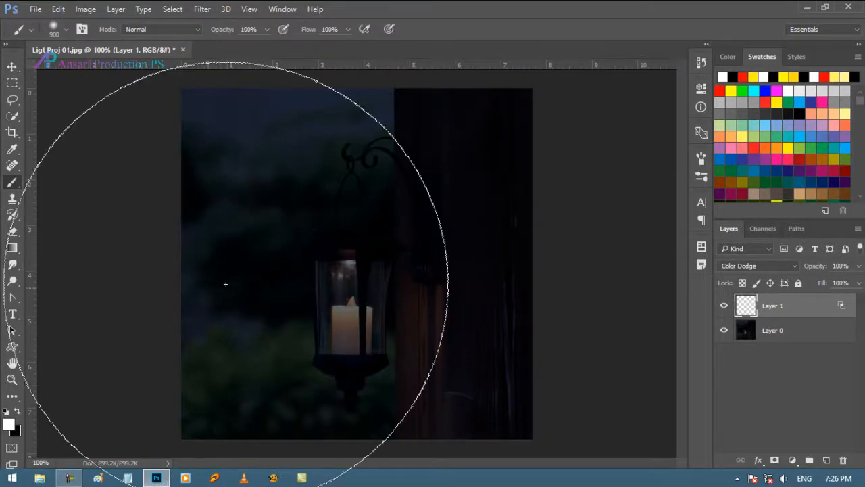
pyautogui.rightClick(274, 273)
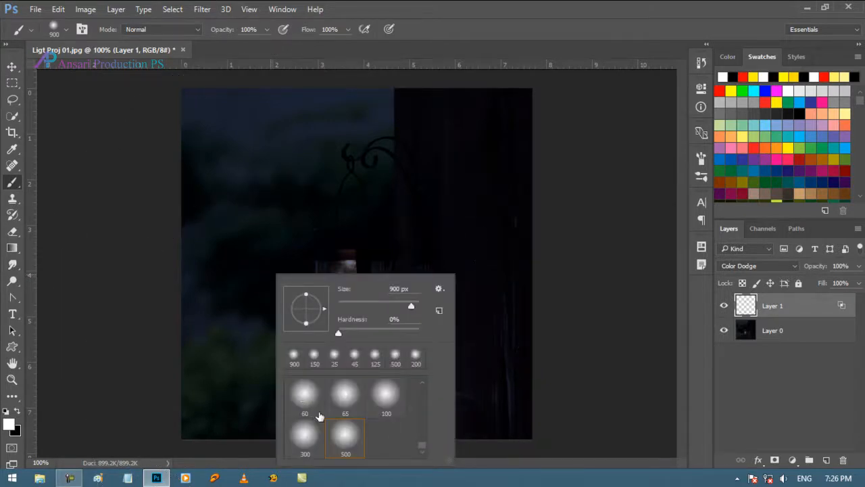
pyautogui.moveTo(363, 304); pyautogui.dragTo(349, 304)
pyautogui.click(442, 38)
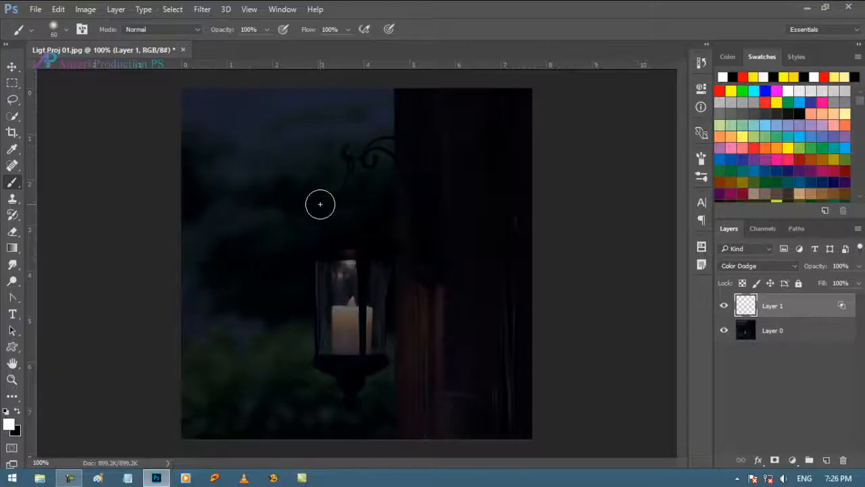
# - Review the painting cursor preferences, including Normal Brush Tip and Show Crosshair in Brush Tip
pyautogui.click(58, 10)
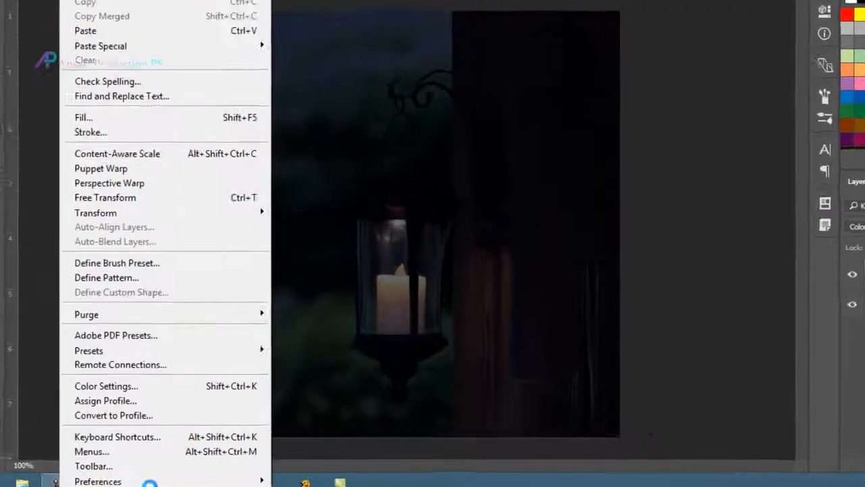
pyautogui.moveTo(144, 476)
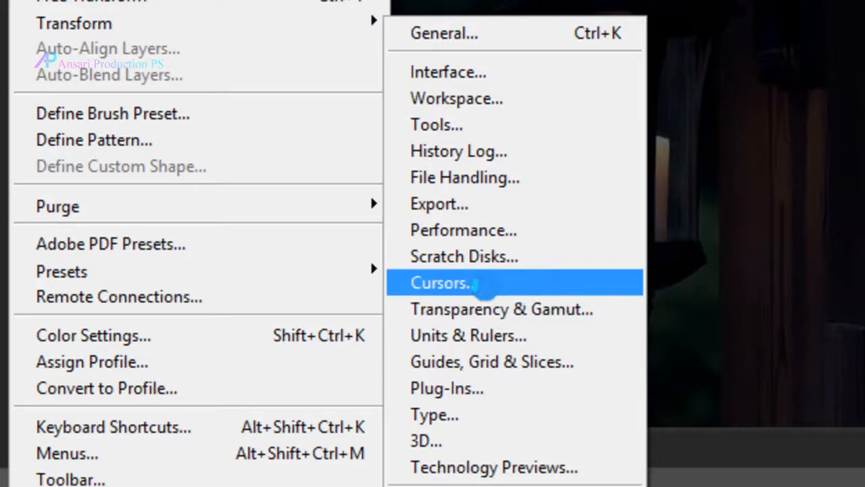
pyautogui.click(481, 287)
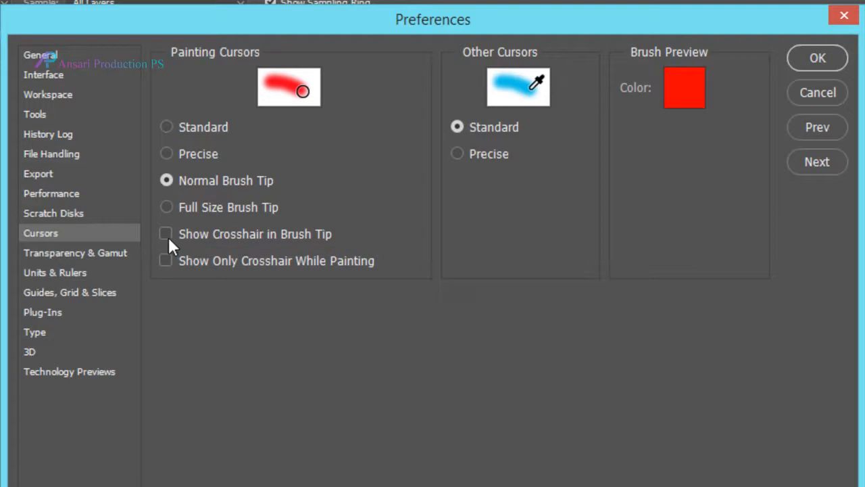
pyautogui.click(819, 61)
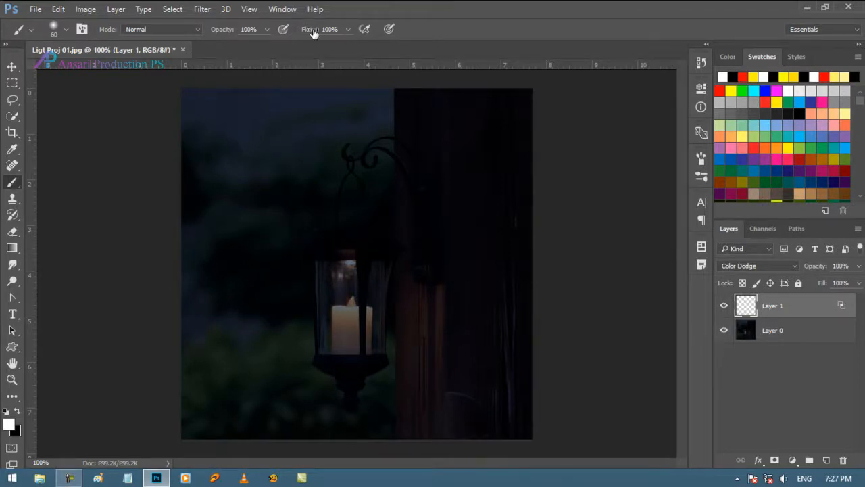
# - Set the brush flow to 5%
pyautogui.click(338, 30)
pyautogui.write('5')
pyautogui.press('Return')
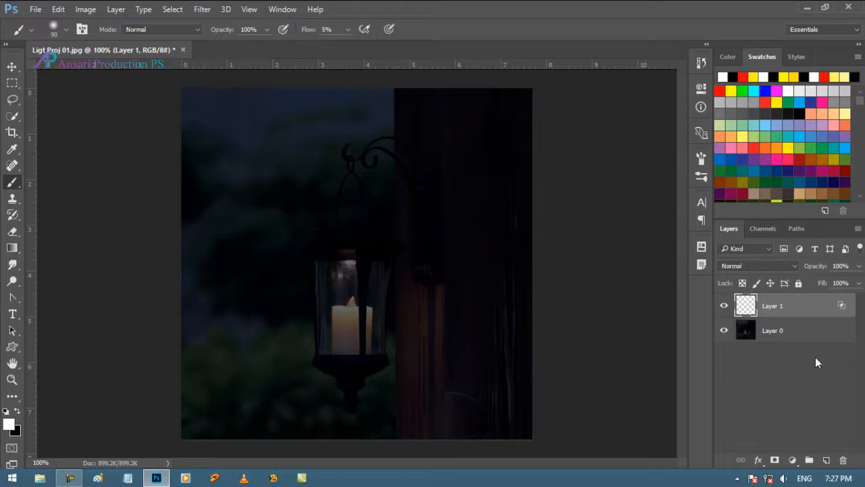
# - Duplicate Layer 0 and hide the original Layer 0 as a backup
pyautogui.click(814, 334)
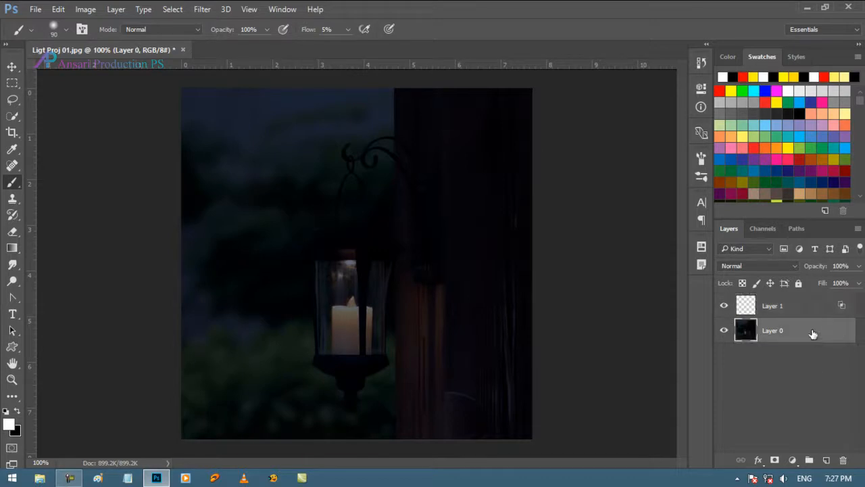
pyautogui.moveTo(813, 334); pyautogui.dragTo(826, 460)
pyautogui.click(724, 356)
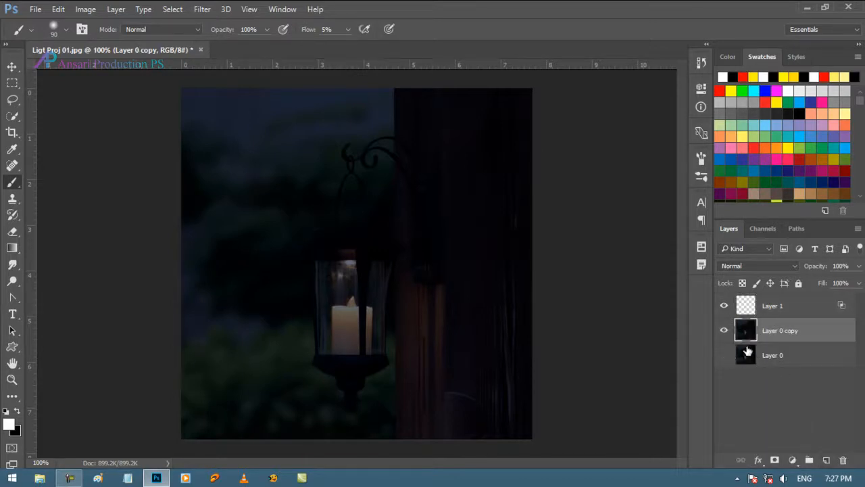
# - Enlarge the brush to 175 px and paint a white glow on Layer 1 over the lantern glass around the candle
pyautogui.click(799, 316)
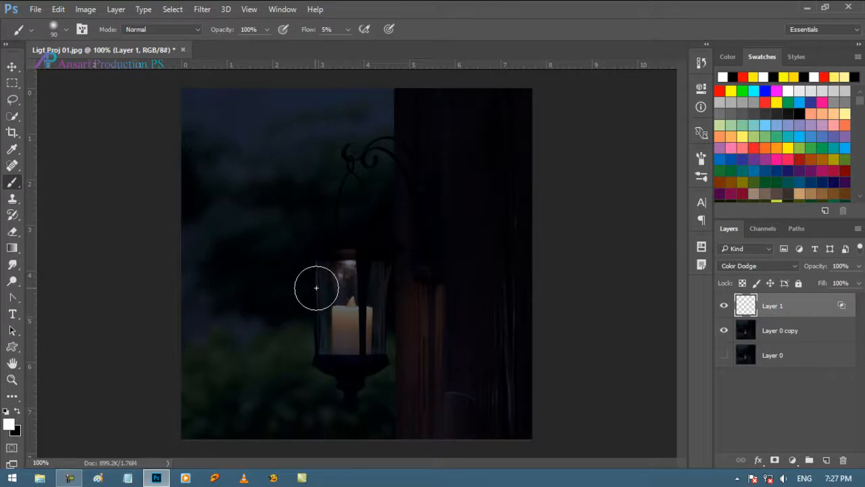
pyautogui.press(']')
pyautogui.press(']')
pyautogui.press(']')
pyautogui.press(']')
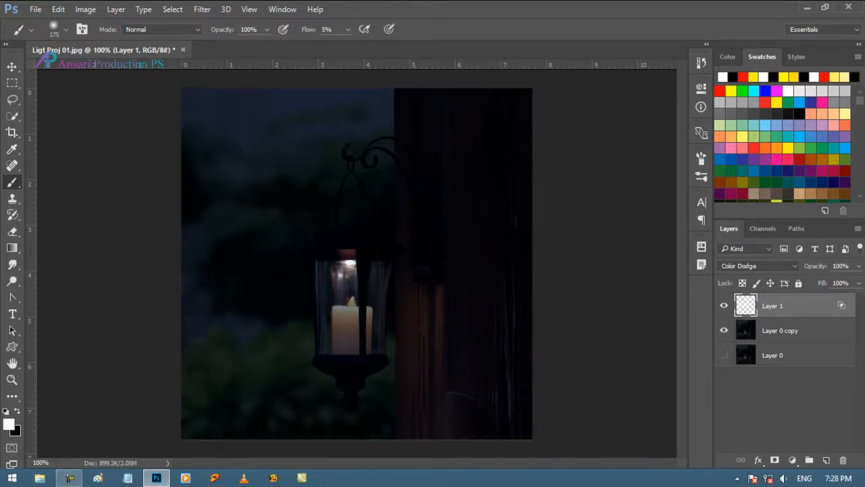
pyautogui.click(11, 66)
pyautogui.moveTo(346, 265)
pyautogui.mouseDown()
pyautogui.moveTo(322, 302)
pyautogui.moveTo(253, 291)
pyautogui.moveTo(455, 372)
pyautogui.moveTo(539, 326)
pyautogui.moveTo(513, 309)
pyautogui.moveTo(383, 312)
pyautogui.moveTo(309, 278)
pyautogui.moveTo(354, 267)
pyautogui.mouseUp()
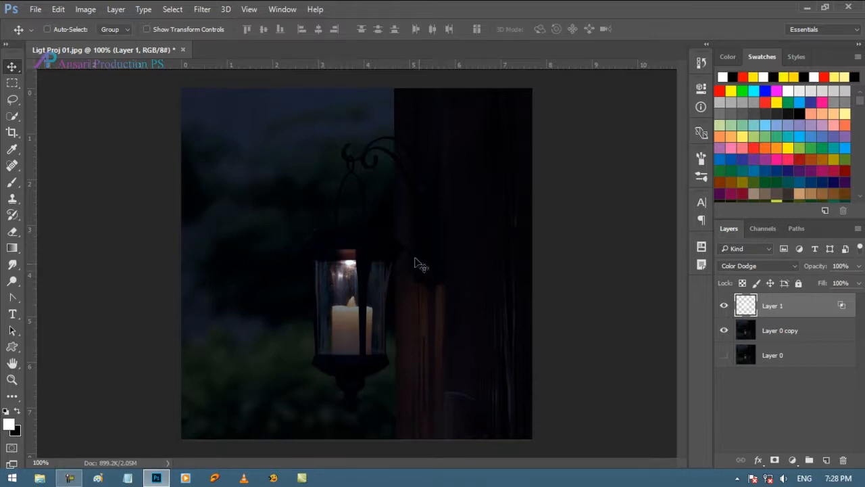
# - Add a new layer above Layer 1 and set its blend mode to Overlay
pyautogui.click(827, 460)
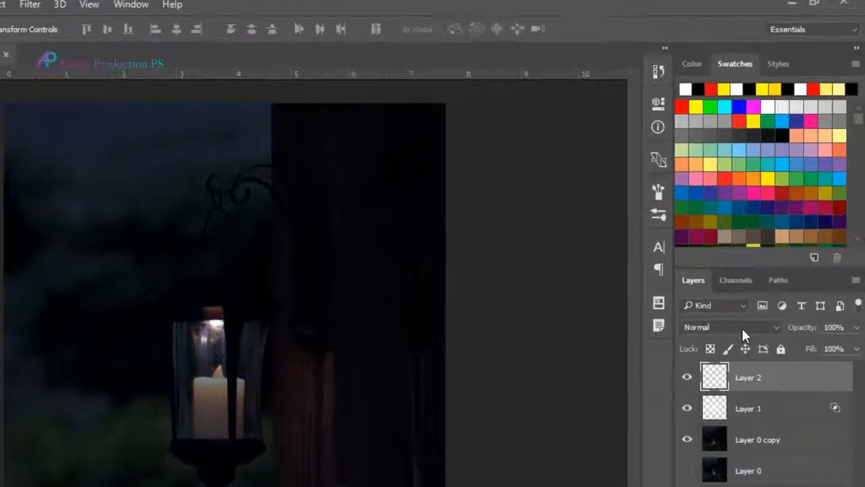
pyautogui.click(768, 266)
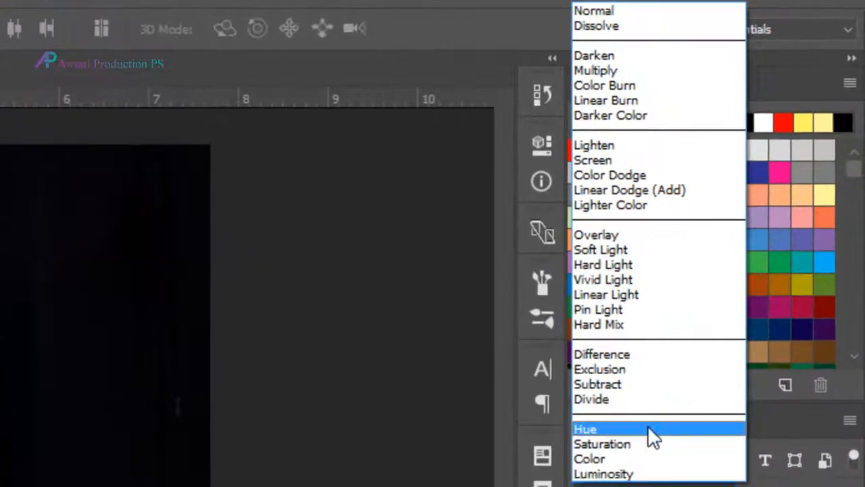
pyautogui.click(643, 235)
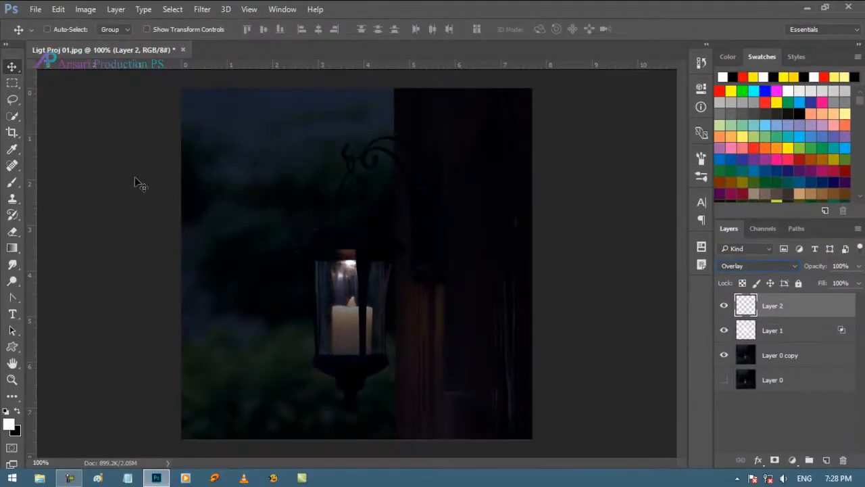
# - Brush soft white light over the whole lantern on the Overlay layer with a 400 px brush
pyautogui.click(21, 180)
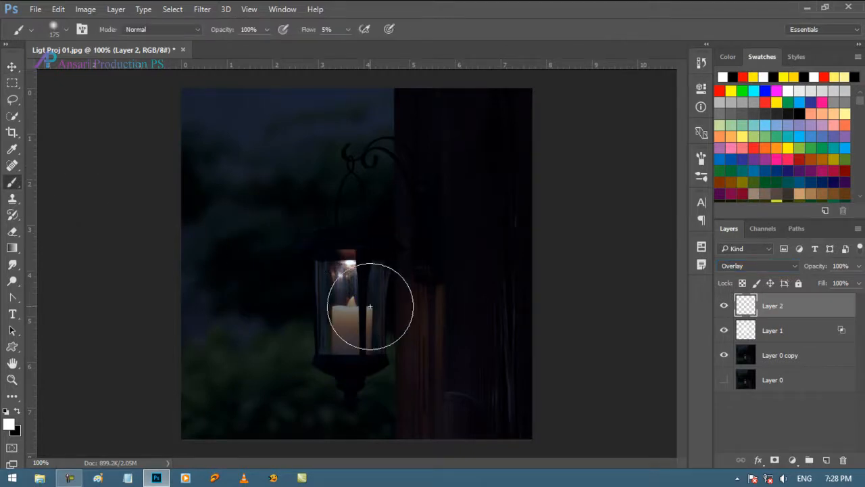
pyautogui.press(']')
pyautogui.press(']')
pyautogui.press(']')
pyautogui.press(']')
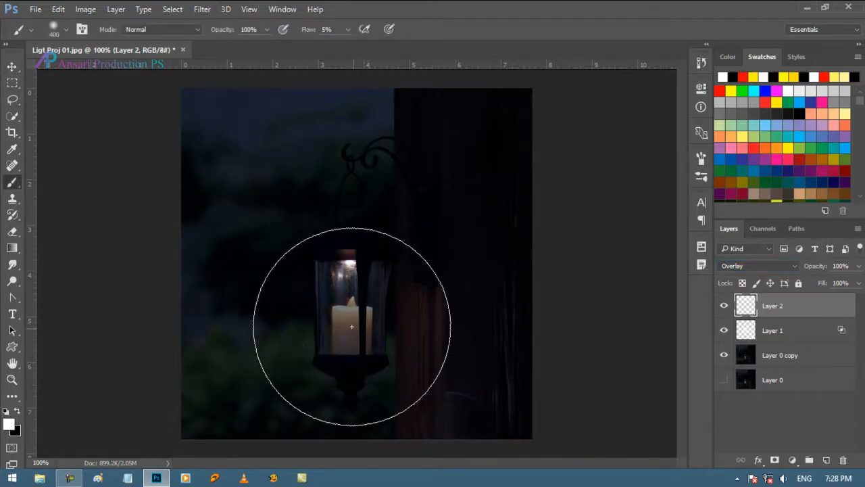
pyautogui.press('[')
pyautogui.press(']')
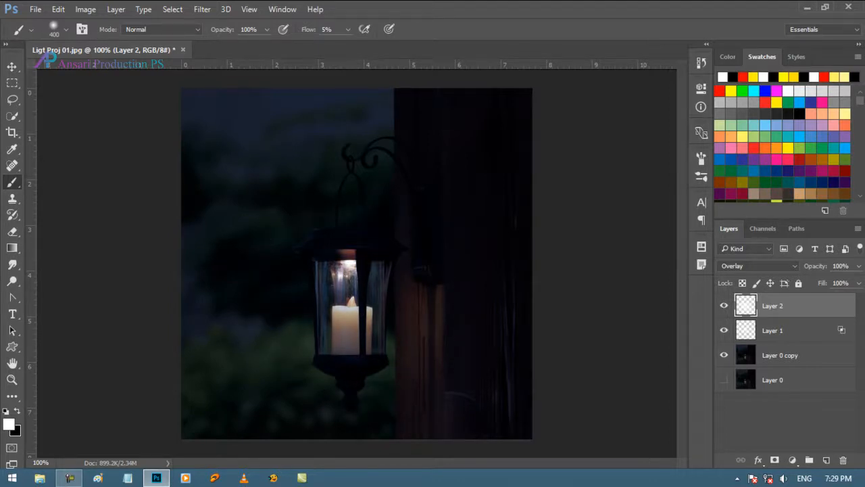
# - Reduce the brush in stages to 125 px and paint faint light on the wooden post beside the lantern
pyautogui.press('[')
pyautogui.press('[')
pyautogui.press('[')
pyautogui.press('[')
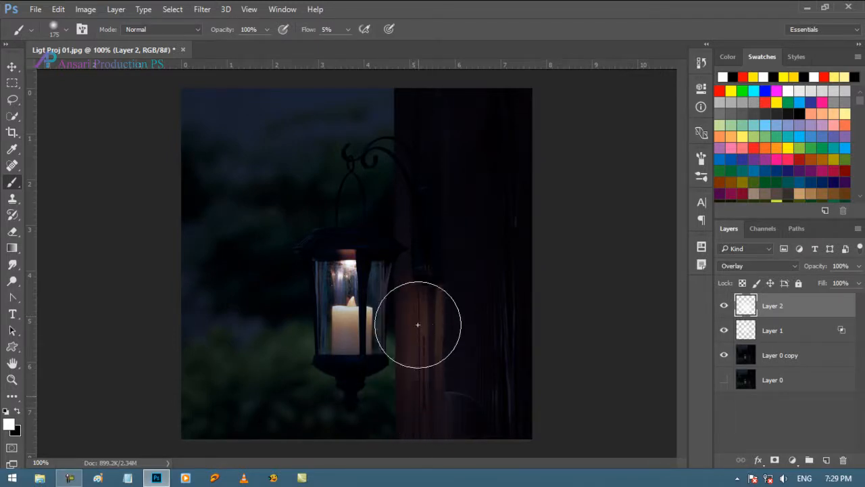
pyautogui.press('[')
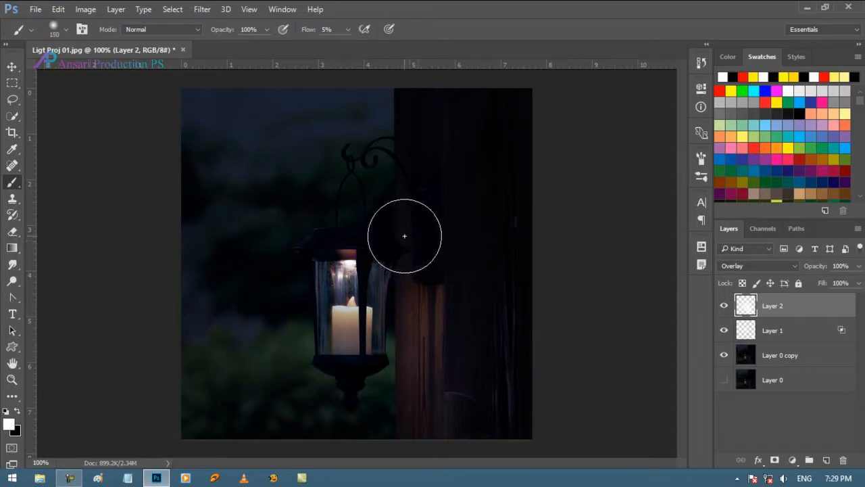
pyautogui.press('[')
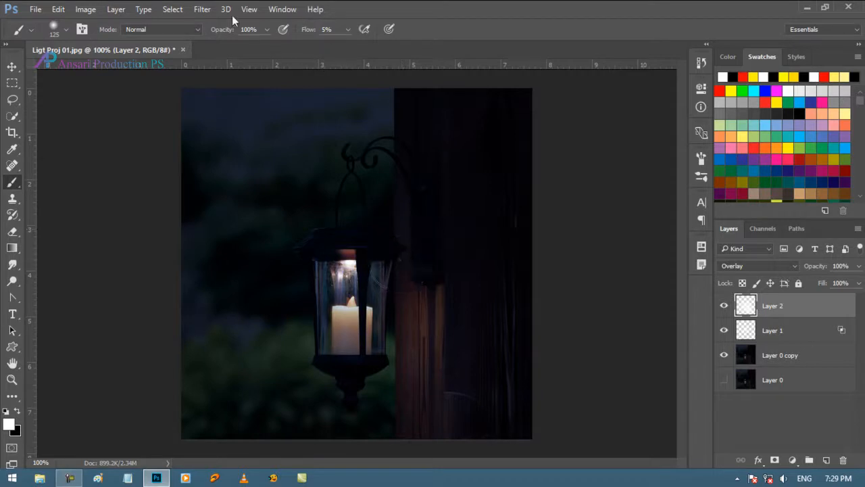
# - Raise the brush flow to 30% and paint stronger light along the lower part of the wooden post
pyautogui.click(348, 29)
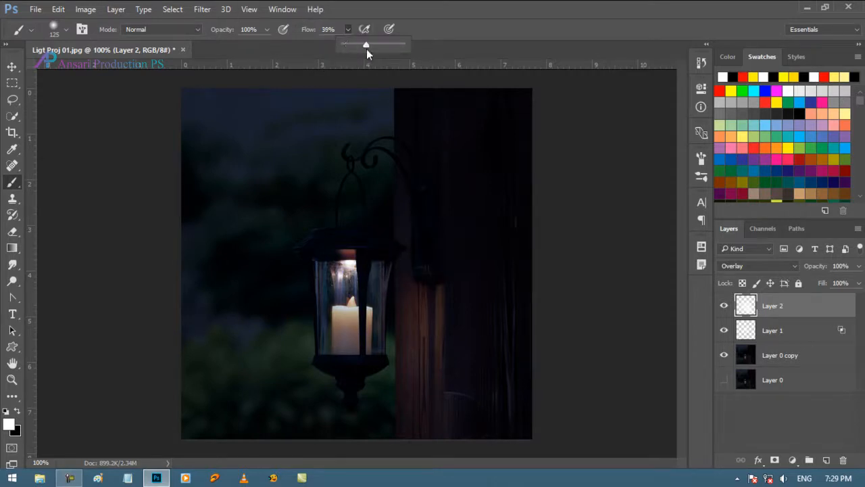
pyautogui.moveTo(366, 49); pyautogui.dragTo(382, 57)
pyautogui.click(361, 57)
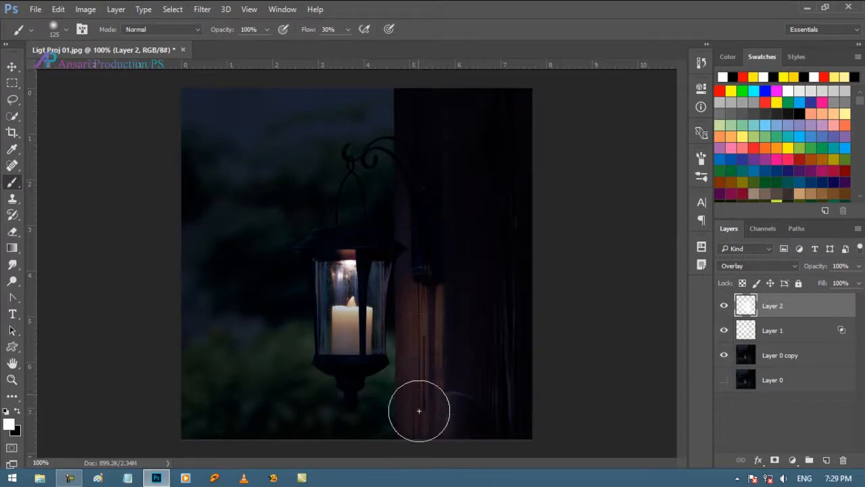
pyautogui.moveTo(419, 411)
pyautogui.mouseDown()
pyautogui.moveTo(429, 375)
pyautogui.moveTo(429, 415)
pyautogui.moveTo(424, 323)
pyautogui.moveTo(419, 391)
pyautogui.mouseUp()
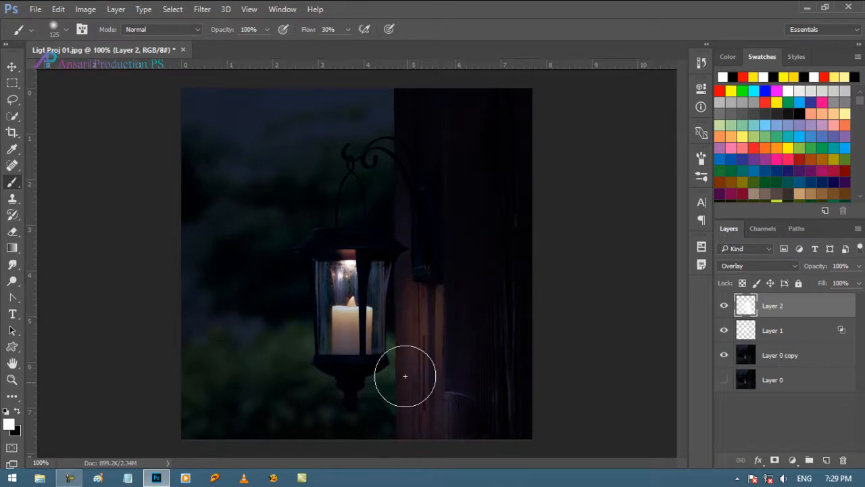
pyautogui.click(12, 67)
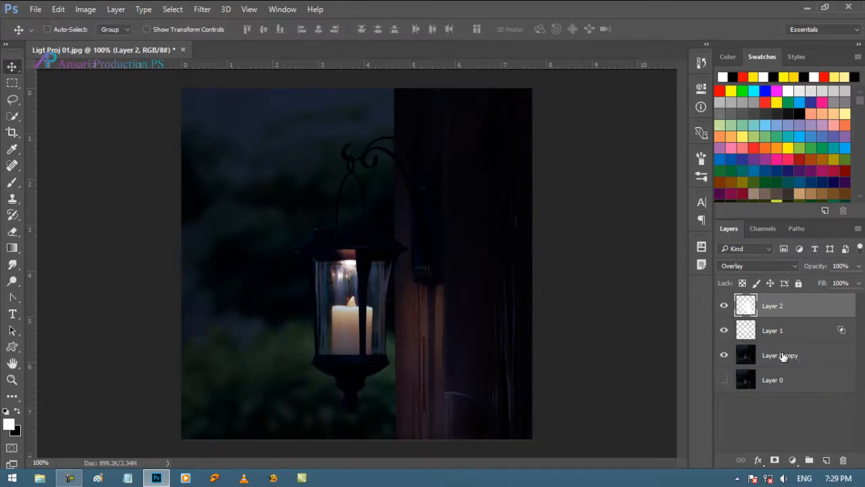
# - Compare the image with and without the painted light layers by isolating Layer 0 copy
pyautogui.keyDown('alt'); pyautogui.click(725, 355); pyautogui.keyUp('alt')
pyautogui.keyDown('alt'); pyautogui.click(725, 356); pyautogui.keyUp('alt')
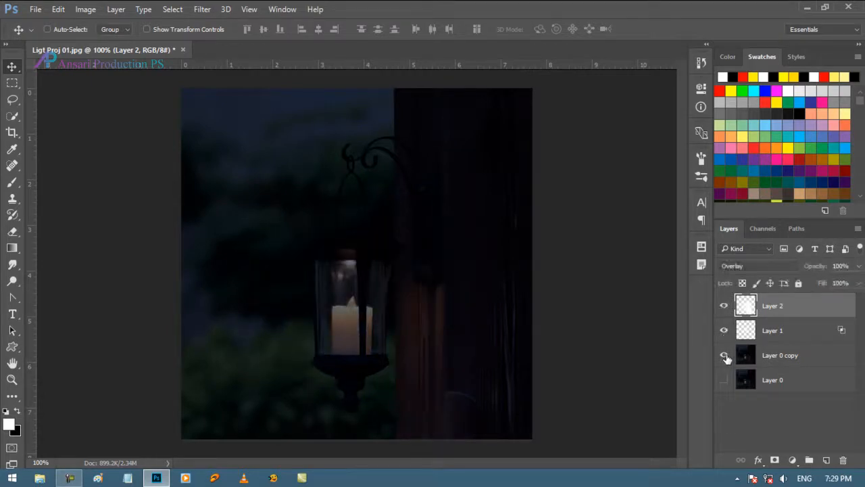
pyautogui.keyDown('alt'); pyautogui.click(725, 356); pyautogui.keyUp('alt')
pyautogui.keyDown('alt'); pyautogui.click(725, 355); pyautogui.keyUp('alt')
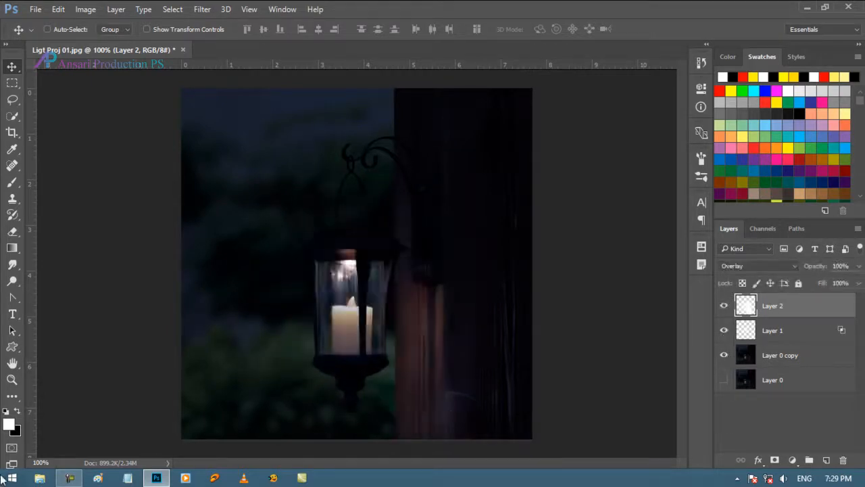
# - Examine the candle and lantern base at 300% zoom, comparing Layer 0 copy alone with the lit version
pyautogui.click(11, 379)
pyautogui.click(334, 383)
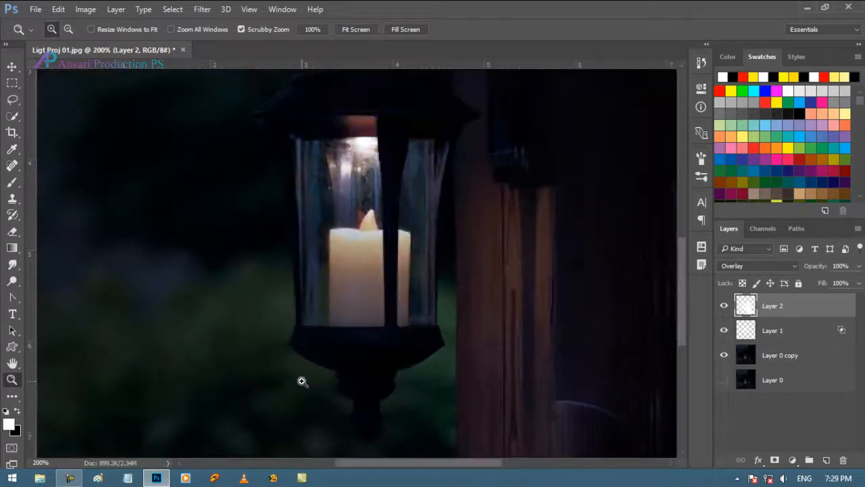
pyautogui.click(302, 381)
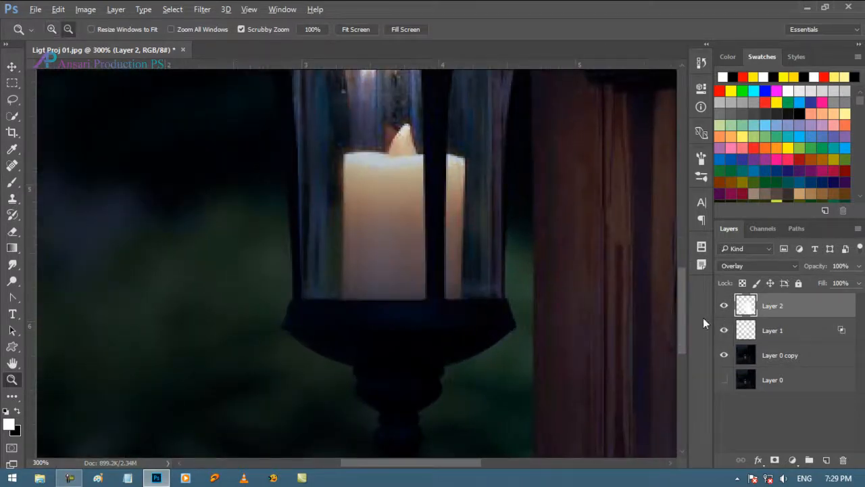
pyautogui.keyDown('alt'); pyautogui.click(725, 356); pyautogui.keyUp('alt')
pyautogui.keyDown('alt'); pyautogui.click(725, 356); pyautogui.keyUp('alt')
pyautogui.keyDown('alt'); pyautogui.click(724, 358); pyautogui.keyUp('alt')
pyautogui.keyDown('alt'); pyautogui.click(724, 357); pyautogui.keyUp('alt')
pyautogui.keyDown('alt'); pyautogui.click(725, 357); pyautogui.keyUp('alt')
pyautogui.keyDown('alt'); pyautogui.click(725, 357); pyautogui.keyUp('alt')
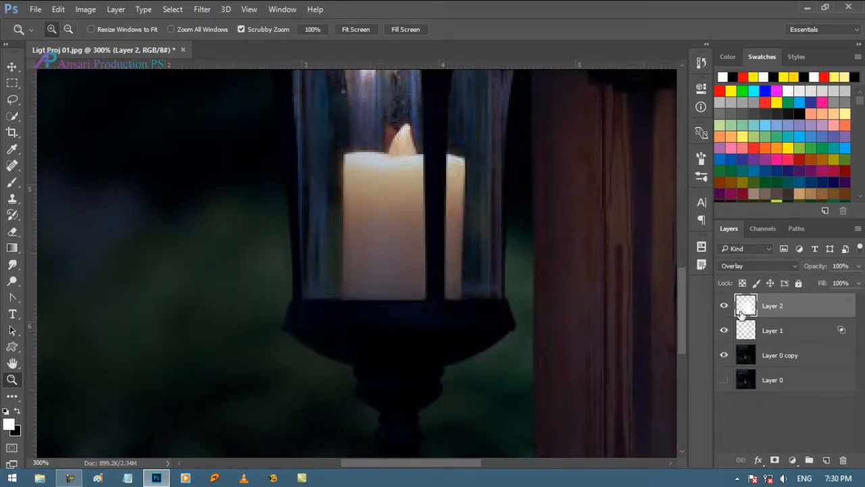
# - Compare the image with and without Layer 2 by hiding and showing it, and reselect Layer 2
pyautogui.click(778, 329)
pyautogui.click(724, 308)
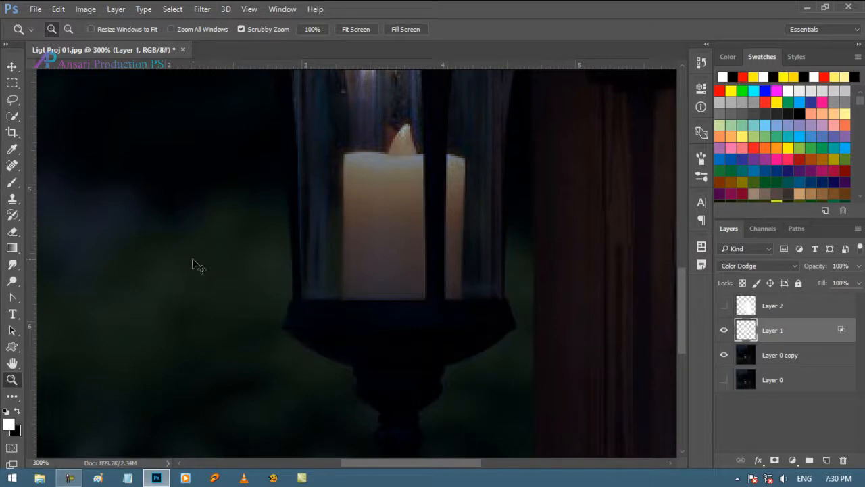
pyautogui.click(724, 307)
pyautogui.click(772, 315)
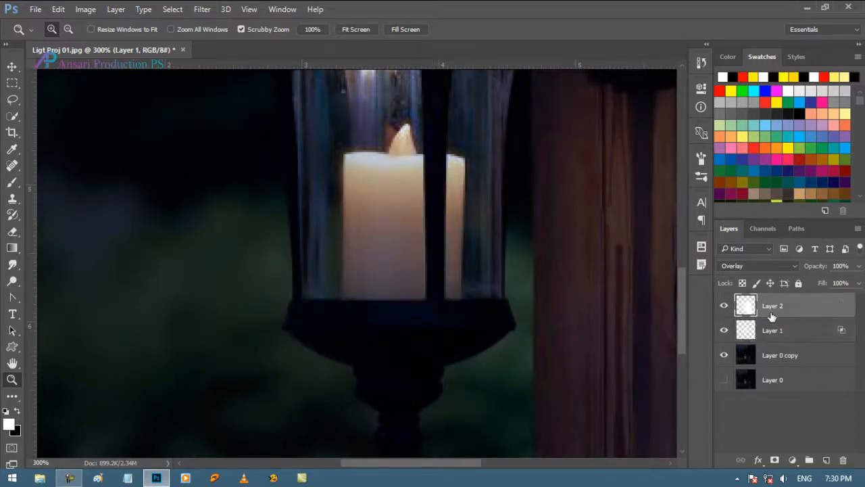
# - Add a layer mask to Layer 2 and set up the Brush tool with black at 100% flow
pyautogui.click(774, 461)
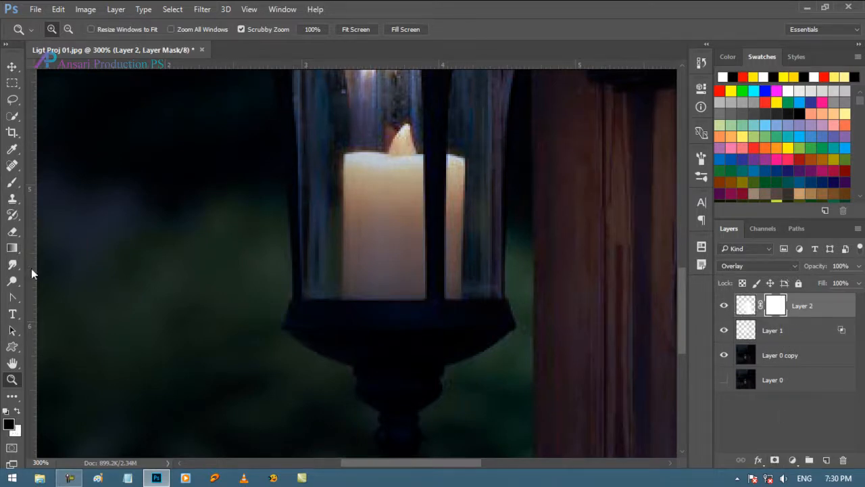
pyautogui.click(10, 181)
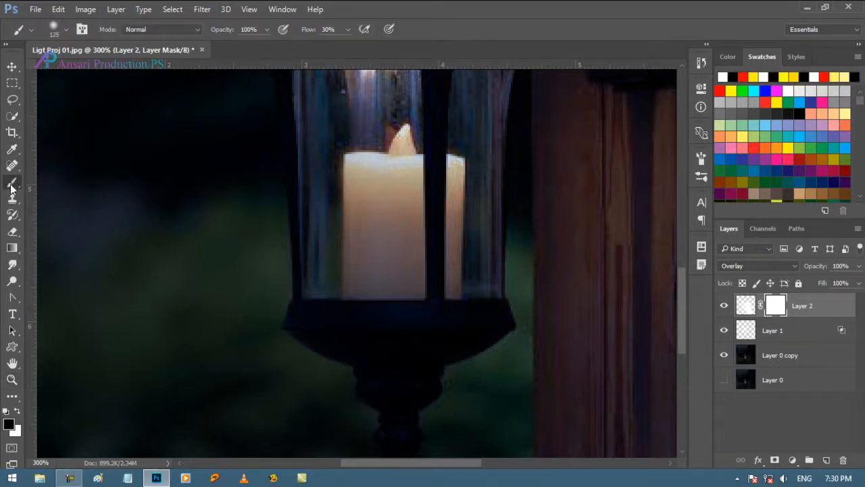
pyautogui.click(347, 30)
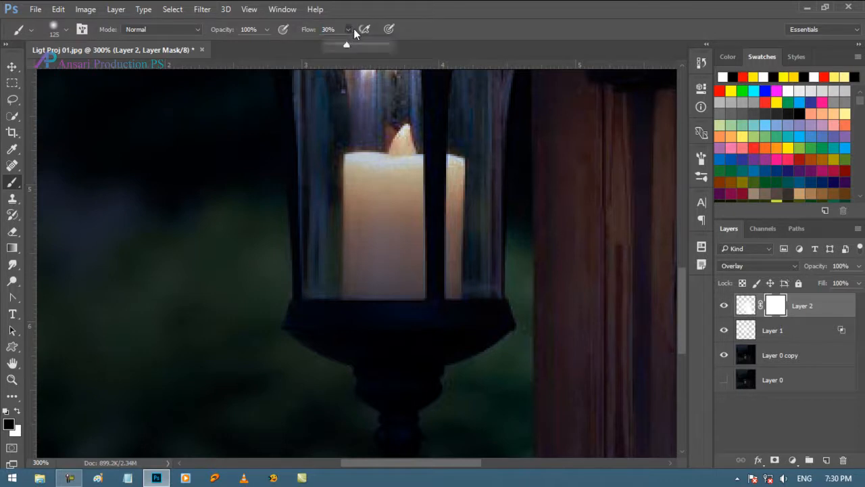
pyautogui.moveTo(349, 44); pyautogui.dragTo(428, 56)
pyautogui.click(88, 193)
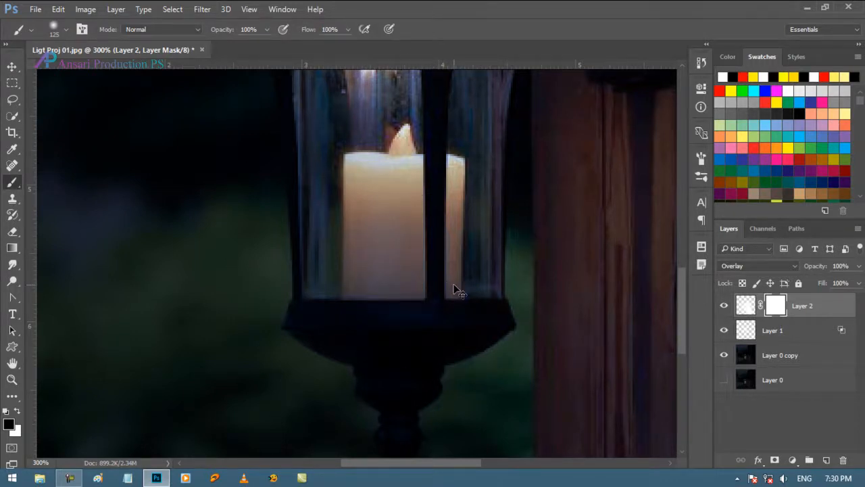
# - Reduce the brush to 30 px and paint black on Layer 2's mask over the background left of the lantern
pyautogui.hotkey('ctrl', '-')
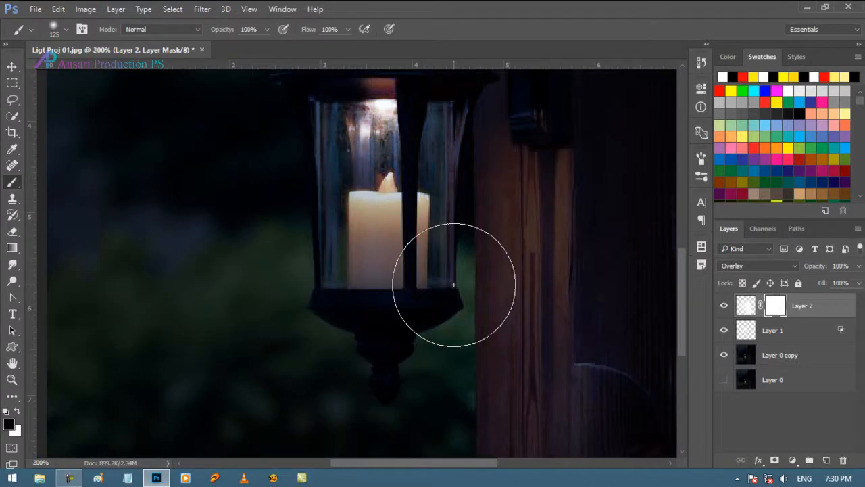
pyautogui.press('[')
pyautogui.press('[')
pyautogui.press('[')
pyautogui.press('[')
pyautogui.press('[')
pyautogui.press('[')
pyautogui.press('[')
pyautogui.press('[')
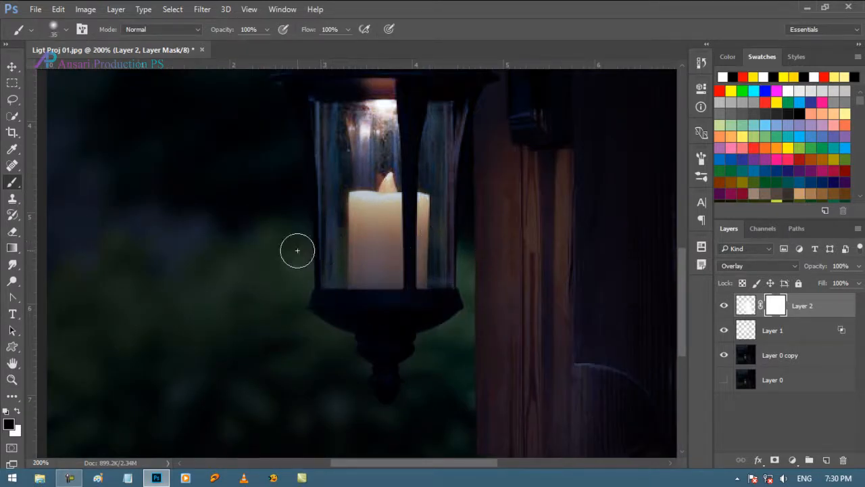
pyautogui.press('[')
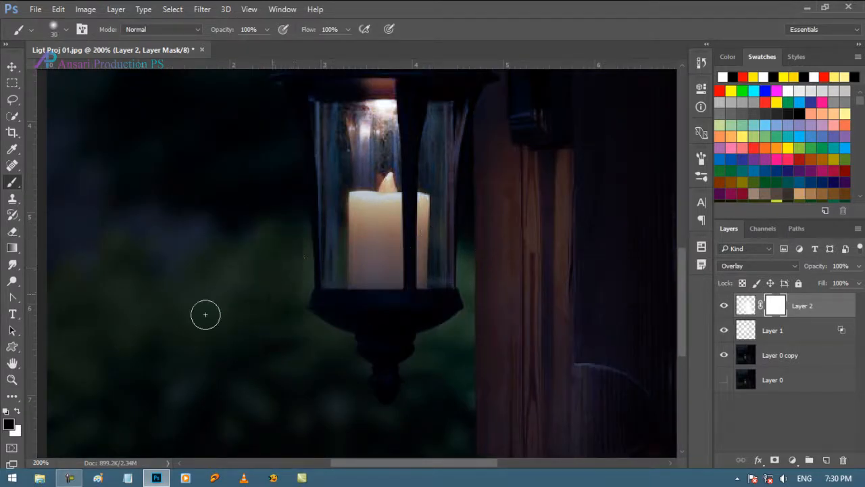
# - Enlarge the brush to 60 px and mask the Layer 2 light off the background beside and below the lantern
pyautogui.hotkey('ctrl', '-')
pyautogui.hotkey('ctrl', '-')
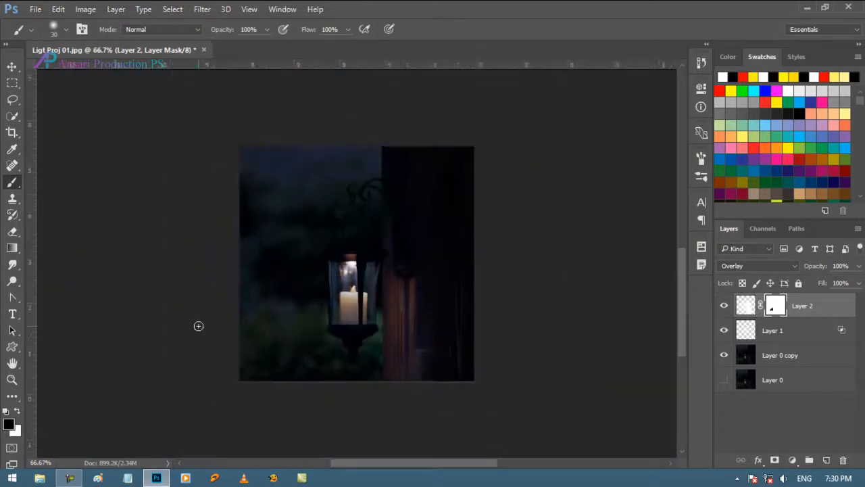
pyautogui.press(']')
pyautogui.press(']')
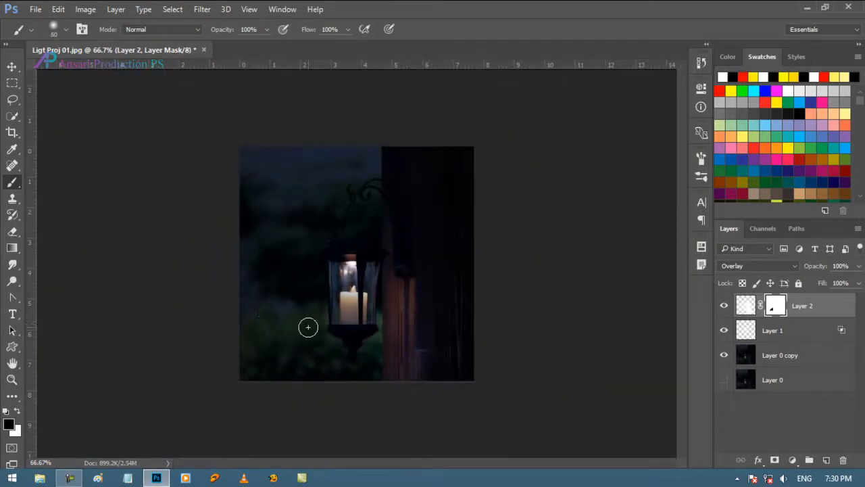
pyautogui.press(']')
pyautogui.moveTo(374, 354); pyautogui.dragTo(311, 361)
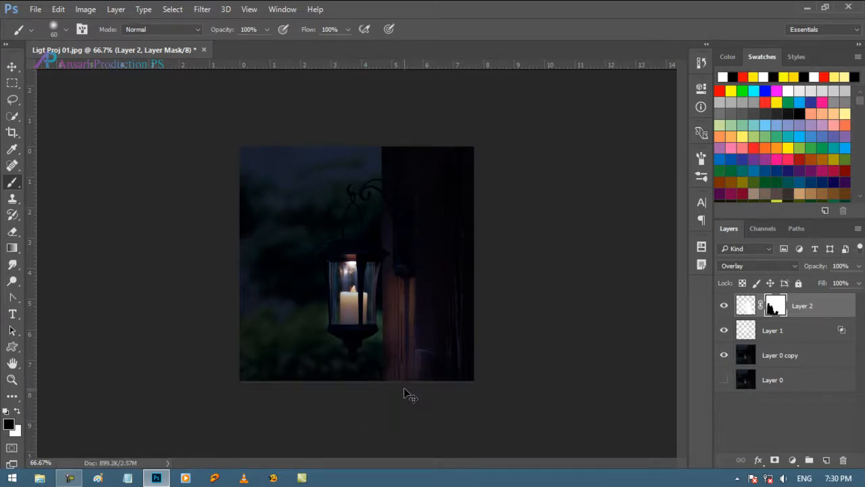
# - Paint white on Layer 2's mask with a 35 px brush to restore light along the post's lower left edge
pyautogui.hotkey('ctrl', '+')
pyautogui.hotkey('ctrl', '+')
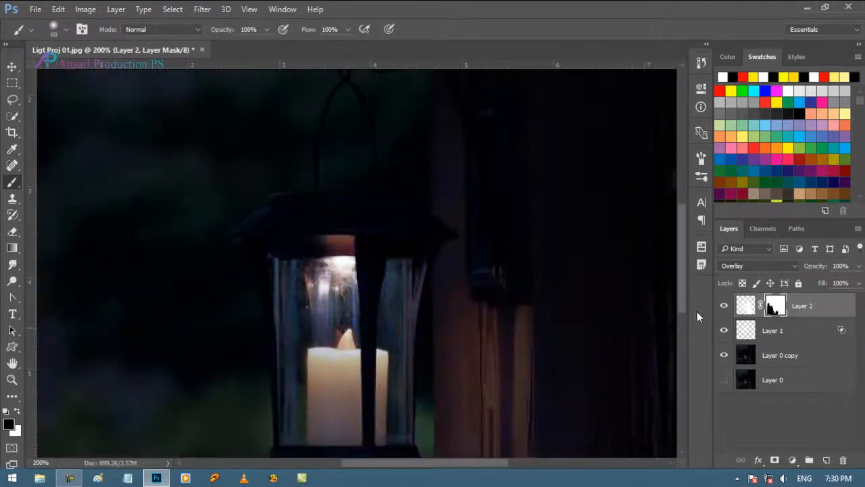
pyautogui.moveTo(684, 282); pyautogui.dragTo(684, 337)
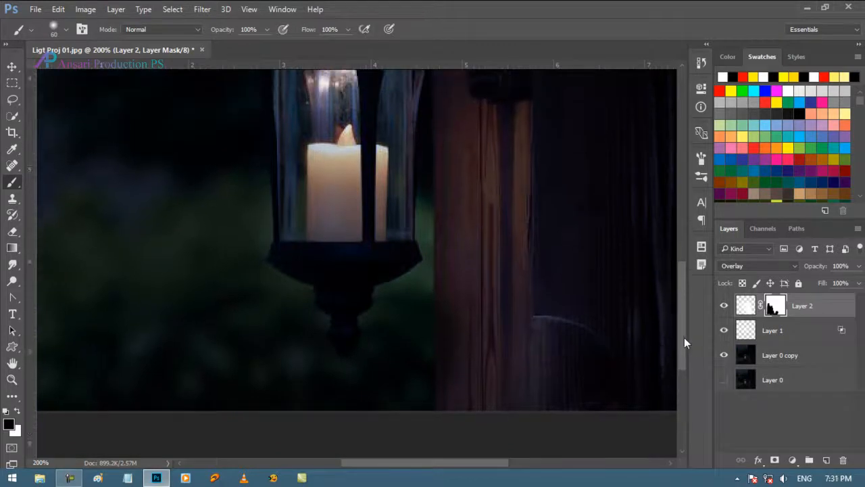
pyautogui.press('x')
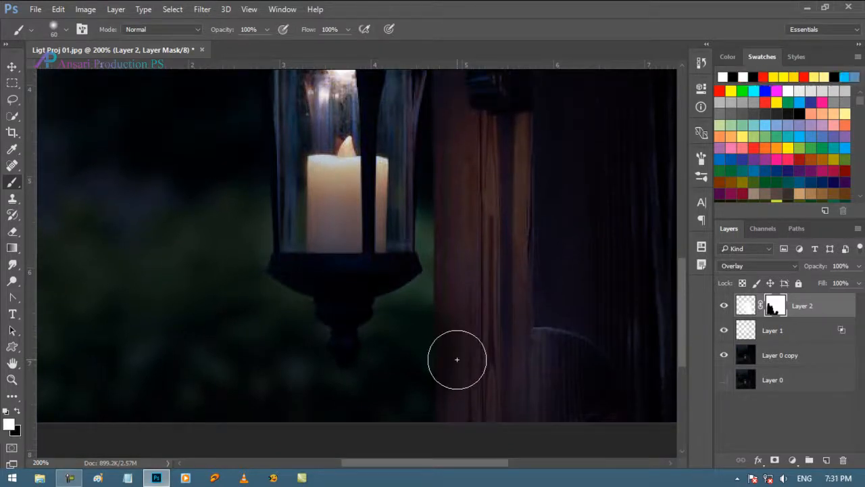
pyautogui.press('[')
pyautogui.press('[')
pyautogui.press('[')
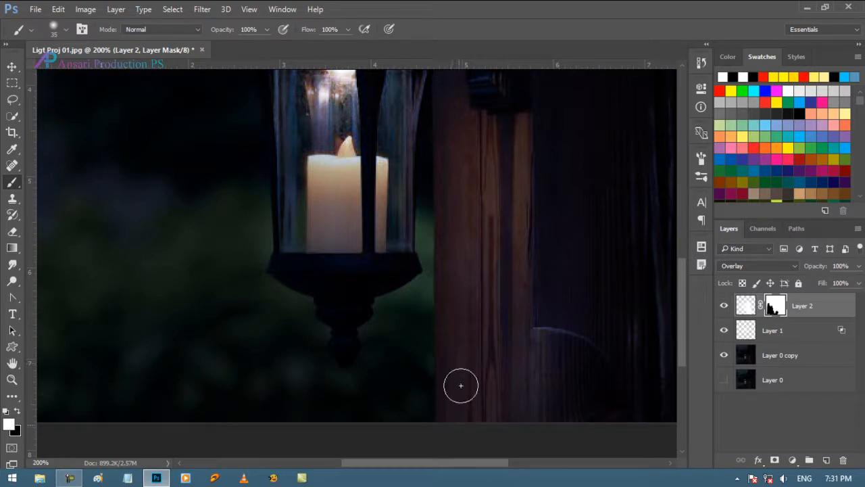
pyautogui.press('x')
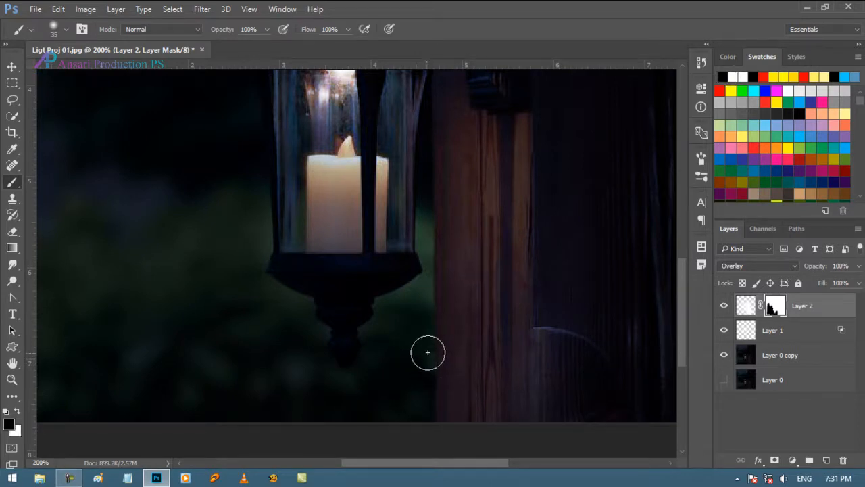
# - Set the brush hardness to 100% and paint black on the mask below the lantern base with brushes between 9 and 20 px
pyautogui.rightClick(401, 332)
pyautogui.moveTo(471, 336); pyautogui.dragTo(582, 337)
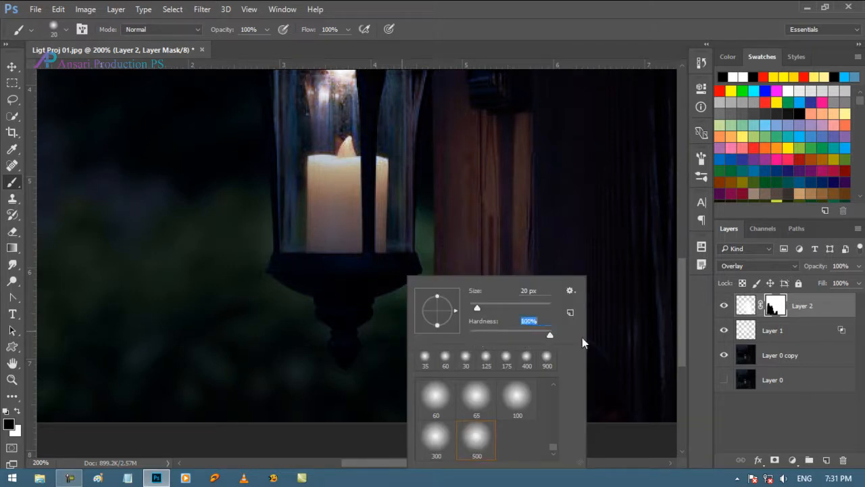
pyautogui.press('Return')
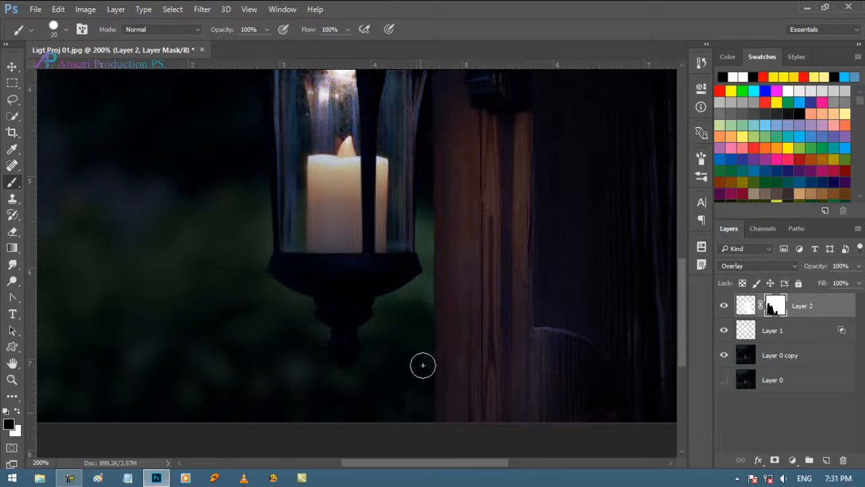
pyautogui.press('[')
pyautogui.press('[')
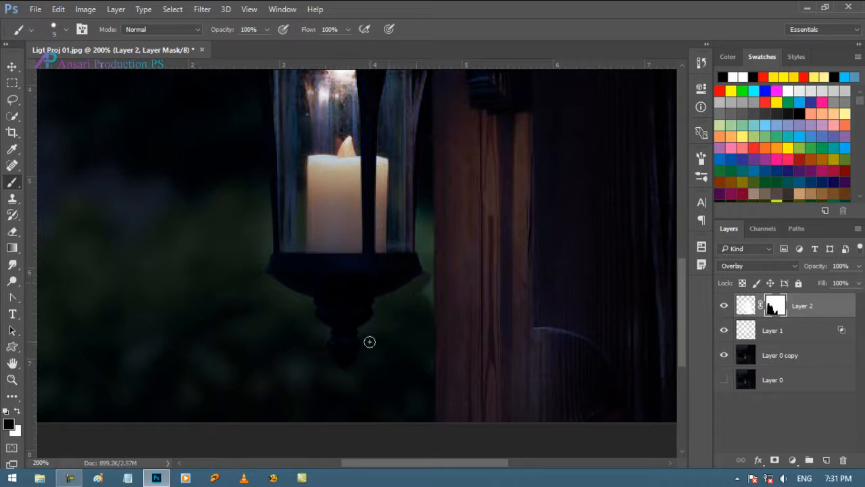
pyautogui.press(']')
pyautogui.press(']')
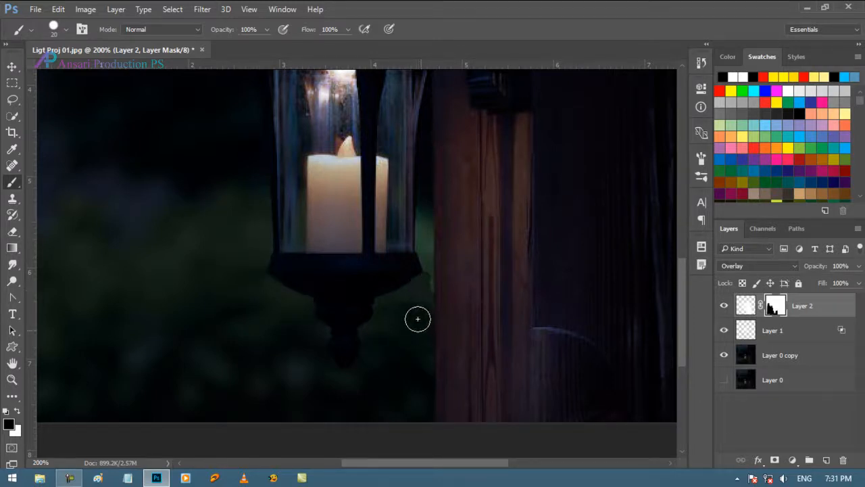
# - Reduce the brush to 8 px and mask the light off the narrow background strip between the lantern and post
pyautogui.press('[')
pyautogui.moveTo(431, 275); pyautogui.dragTo(423, 172)
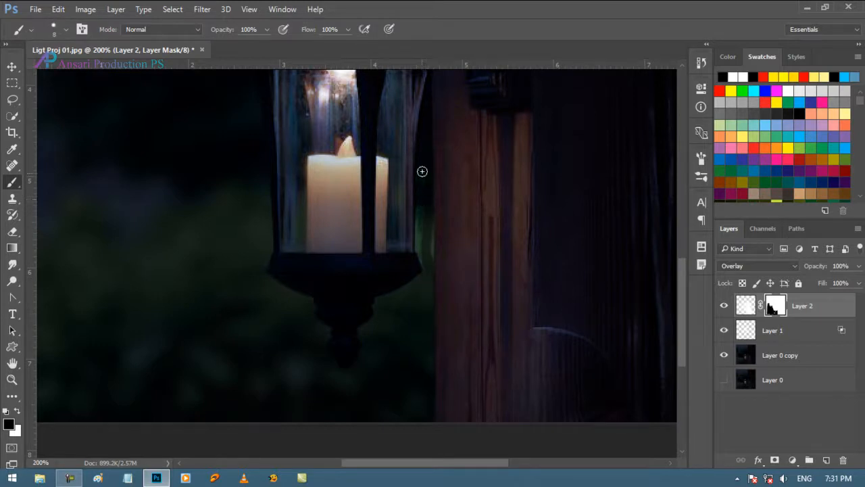
pyautogui.moveTo(420, 218)
pyautogui.mouseDown()
pyautogui.moveTo(420, 262)
pyautogui.moveTo(431, 268)
pyautogui.moveTo(429, 220)
pyautogui.moveTo(421, 287)
pyautogui.moveTo(429, 203)
pyautogui.moveTo(424, 309)
pyautogui.mouseUp()
# - Paint white on the mask along the post's left edge to restore its light, and switch back to black
pyautogui.press('x')
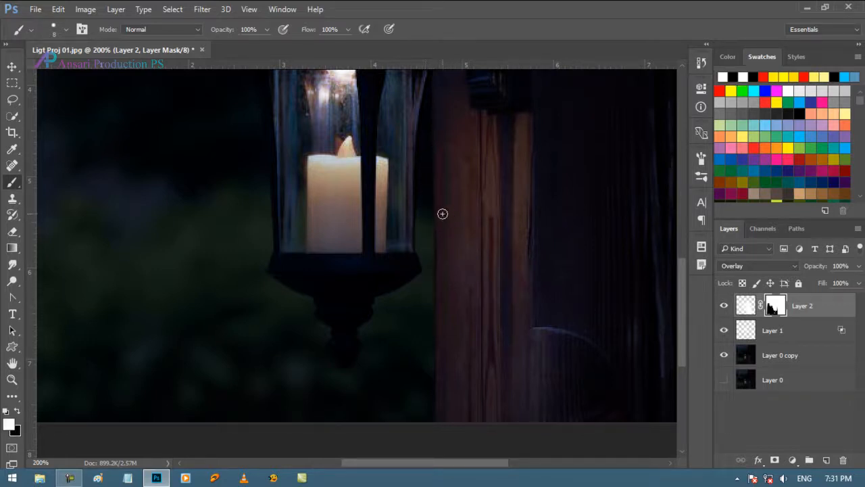
pyautogui.moveTo(443, 214); pyautogui.dragTo(439, 290)
pyautogui.press('x')
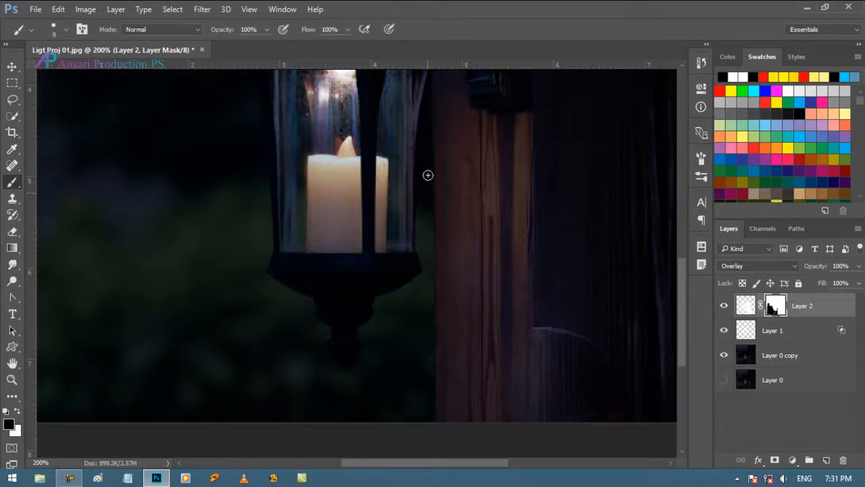
# - Enlarge the brush to 15 px and mask the Layer 2 light off the background around the lantern's upper part
pyautogui.scroll(1, 419, 291)
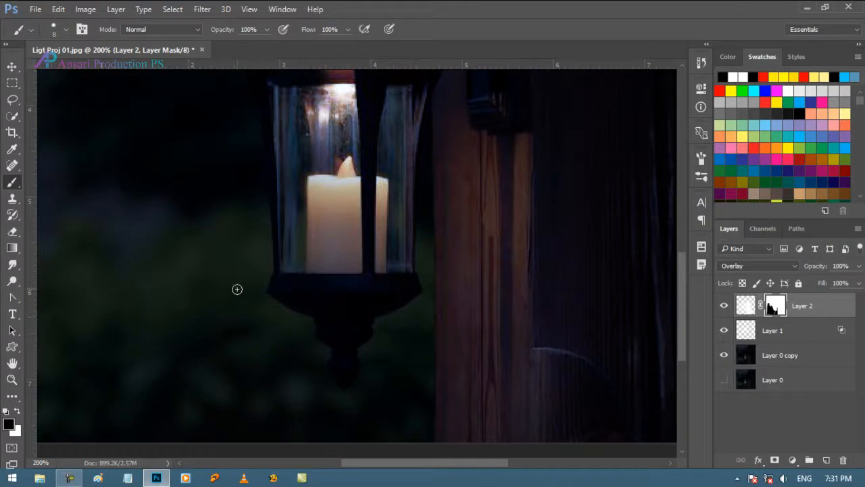
pyautogui.scroll(7, 240, 237)
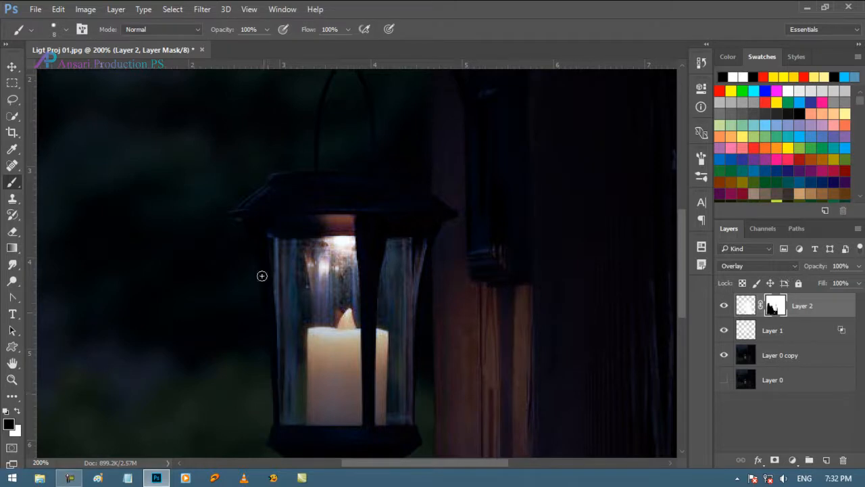
pyautogui.press(']')
pyautogui.press(']')
pyautogui.press(']')
pyautogui.press(']')
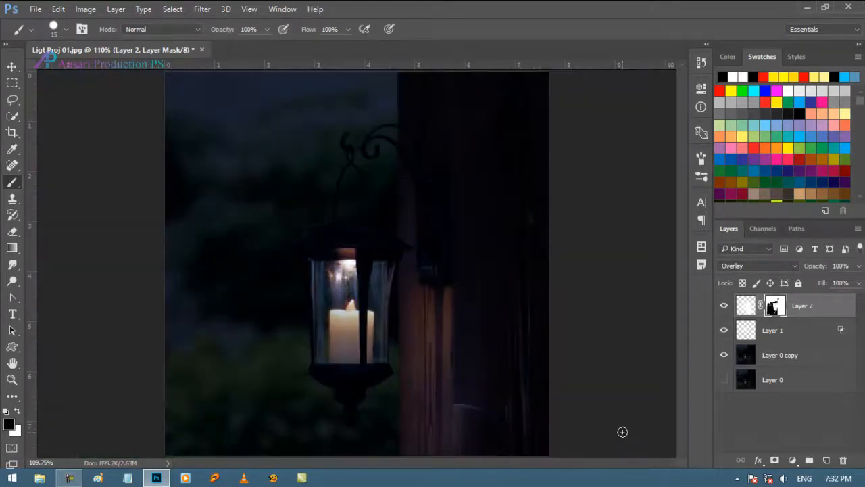
# - Compare the whole image with and without the masked light layers by repeatedly isolating Layer 0 copy
pyautogui.press('v')
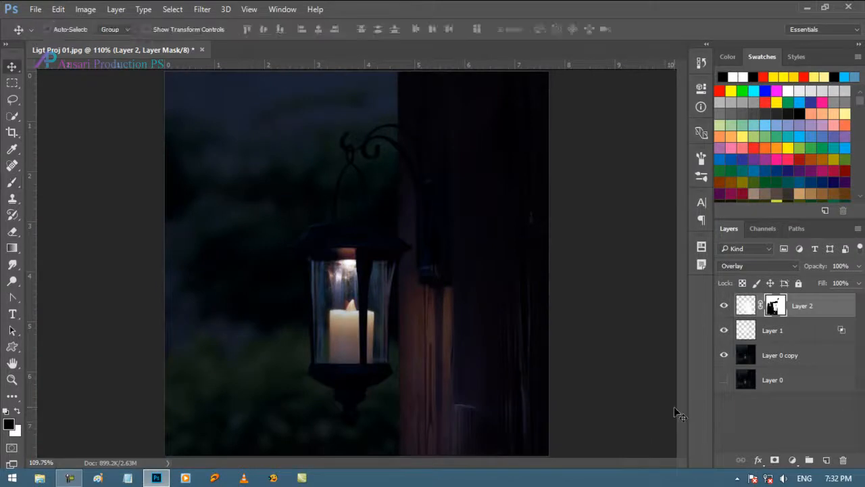
pyautogui.click(723, 356)
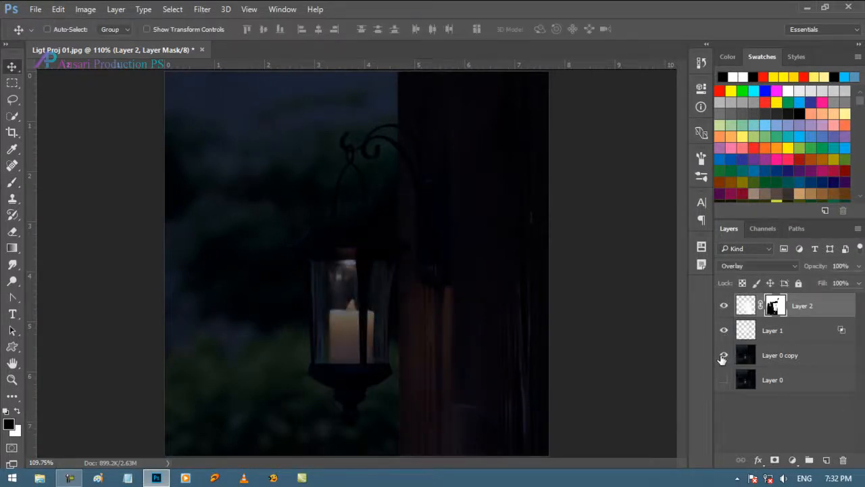
pyautogui.click(723, 355)
pyautogui.keyDown('alt'); pyautogui.click(724, 356); pyautogui.keyUp('alt')
pyautogui.keyDown('alt'); pyautogui.click(724, 356); pyautogui.keyUp('alt')
pyautogui.keyDown('alt'); pyautogui.click(723, 356); pyautogui.keyUp('alt')
pyautogui.keyDown('alt'); pyautogui.click(723, 355); pyautogui.keyUp('alt')
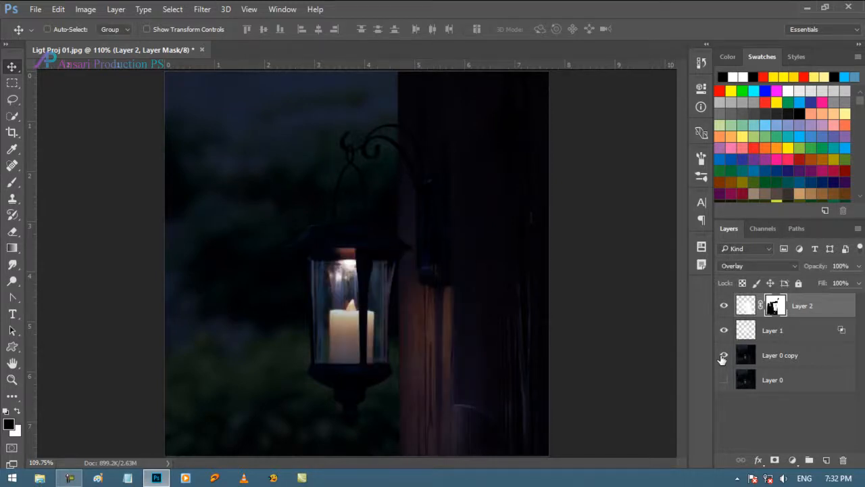
pyautogui.keyDown('alt'); pyautogui.click(723, 356); pyautogui.keyUp('alt')
pyautogui.keyDown('alt'); pyautogui.click(724, 355); pyautogui.keyUp('alt')
pyautogui.keyDown('alt'); pyautogui.click(723, 355); pyautogui.keyUp('alt')
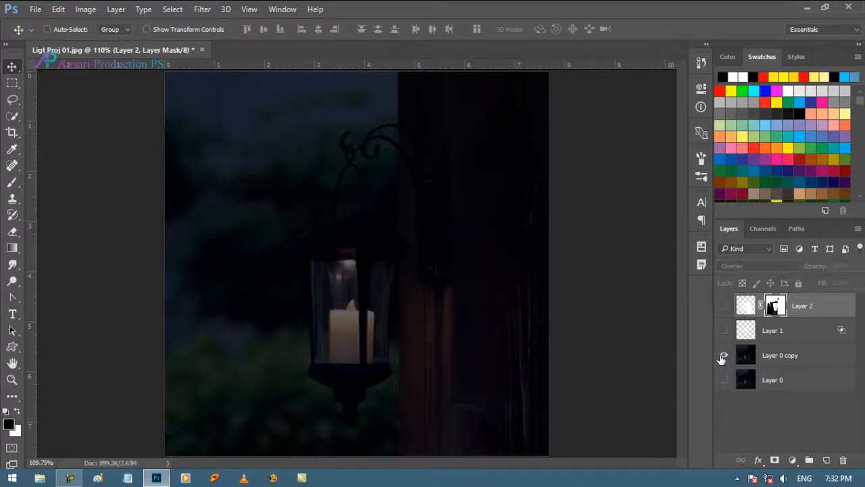
pyautogui.keyDown('alt'); pyautogui.click(723, 355); pyautogui.keyUp('alt')
pyautogui.keyDown('alt'); pyautogui.click(723, 356); pyautogui.keyUp('alt')
pyautogui.keyDown('alt'); pyautogui.click(724, 355); pyautogui.keyUp('alt')
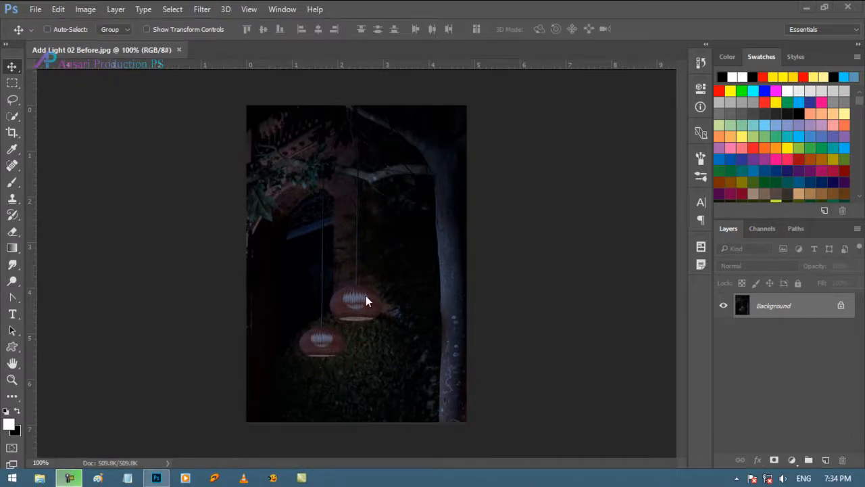
# - Unlock the Background layer of the hanging-lamps photo and add a new layer above it in Color Dodge mode
pyautogui.click(841, 308)
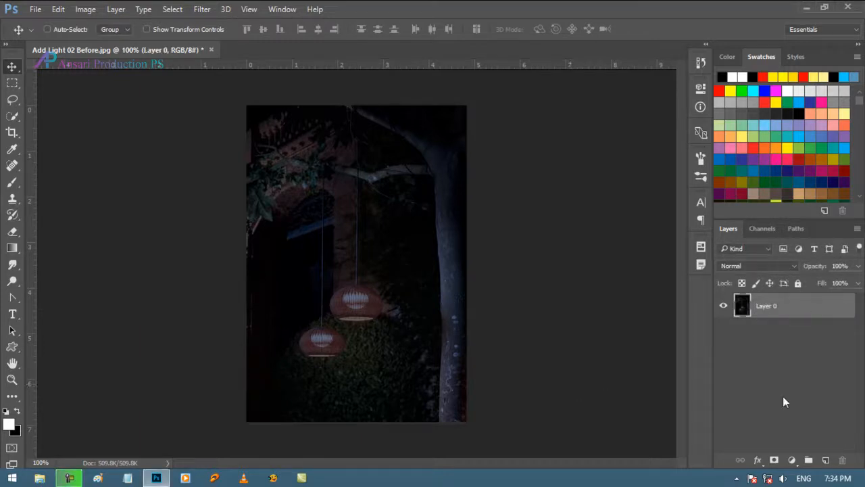
pyautogui.click(826, 460)
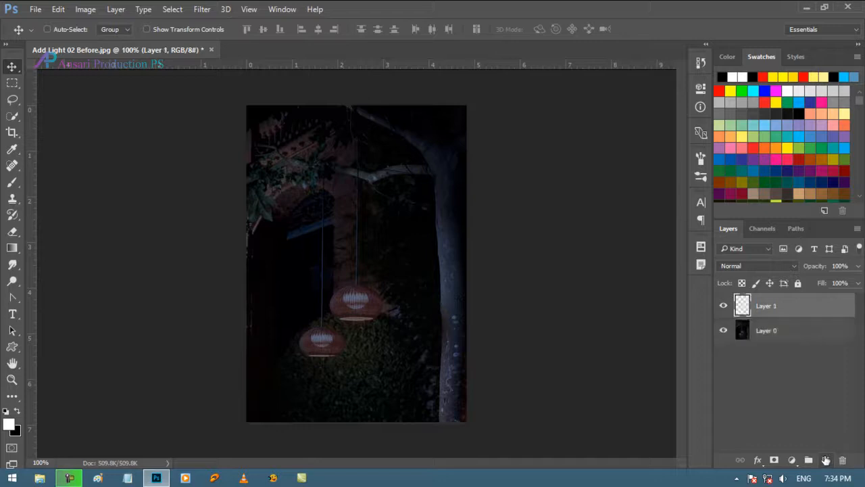
pyautogui.click(754, 266)
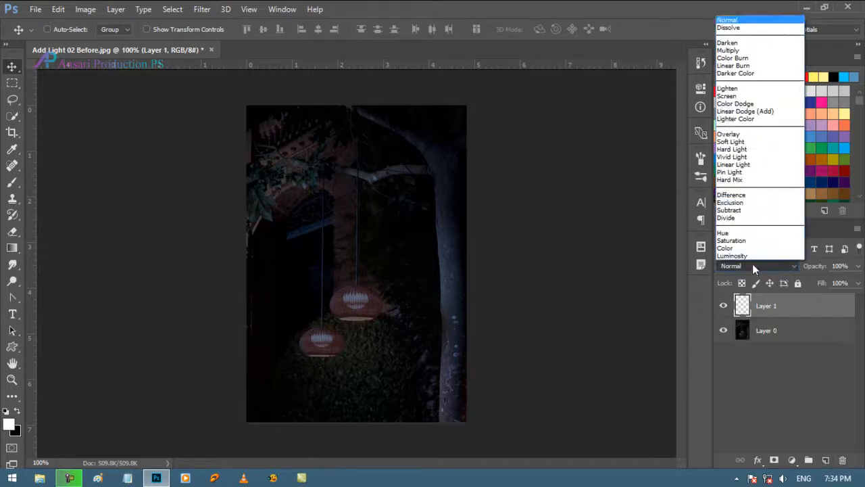
pyautogui.click(757, 103)
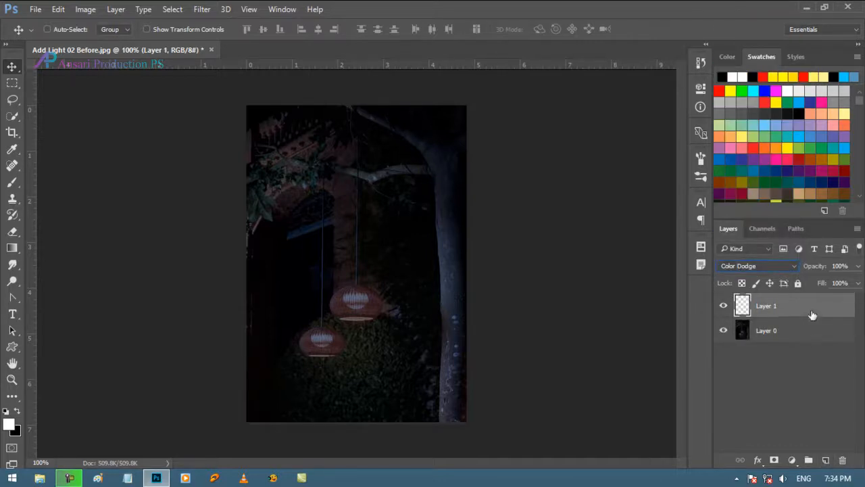
# - Turn off Transparency Shapes Layer in the blending options of Layer 1
pyautogui.doubleClick(808, 317)
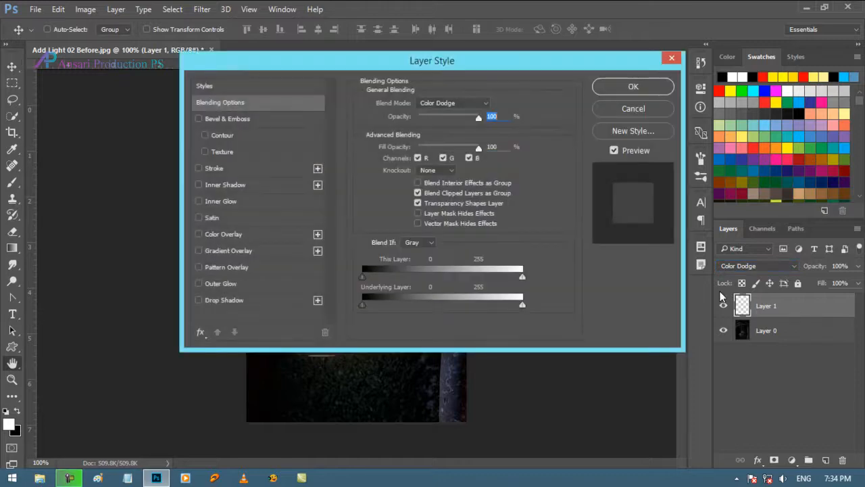
pyautogui.click(418, 203)
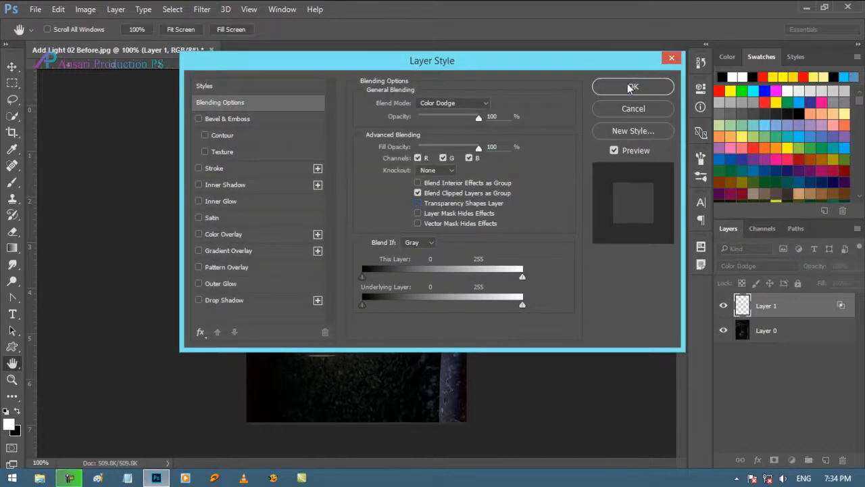
pyautogui.click(629, 88)
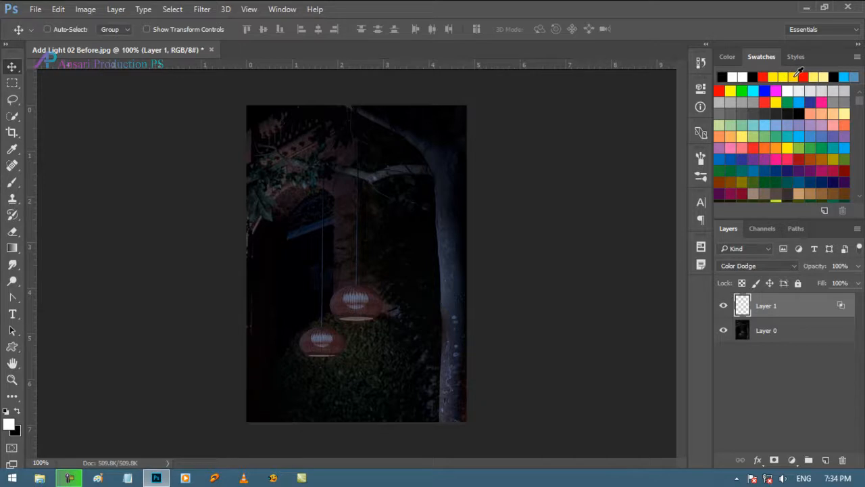
# - Choose a golden-yellow swatch as the painting colour and set the Brush tool's flow to 5%
pyautogui.click(796, 76)
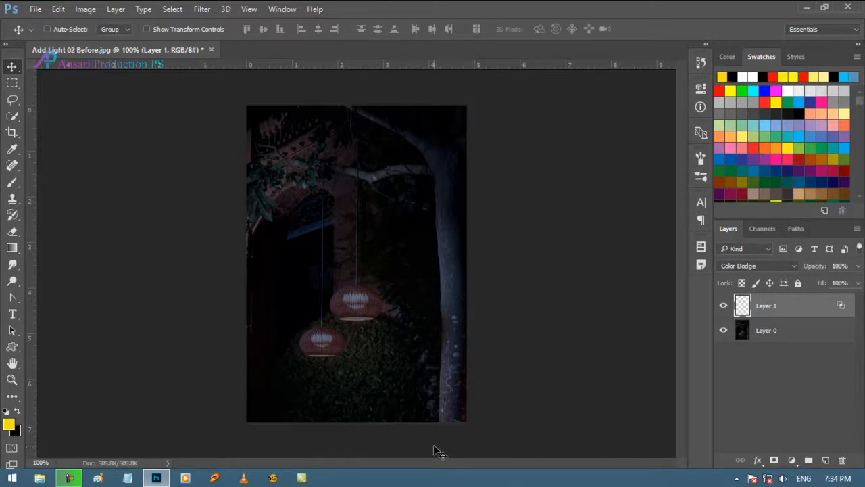
pyautogui.click(13, 181)
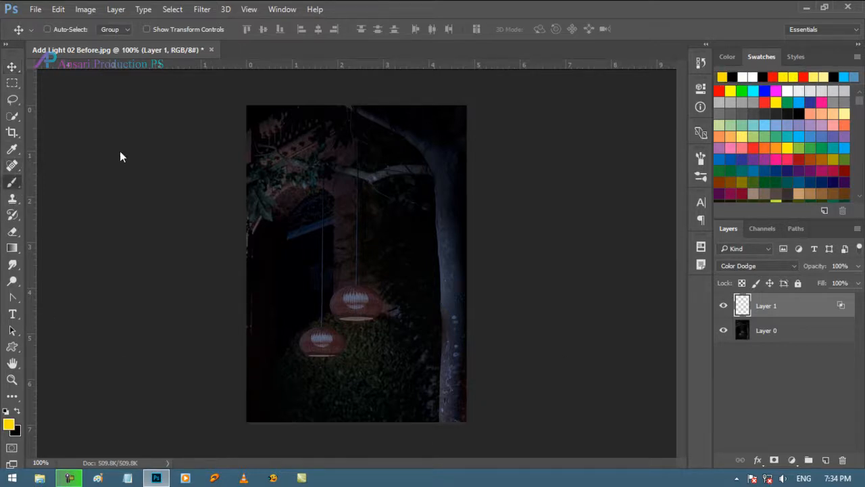
pyautogui.click(330, 29)
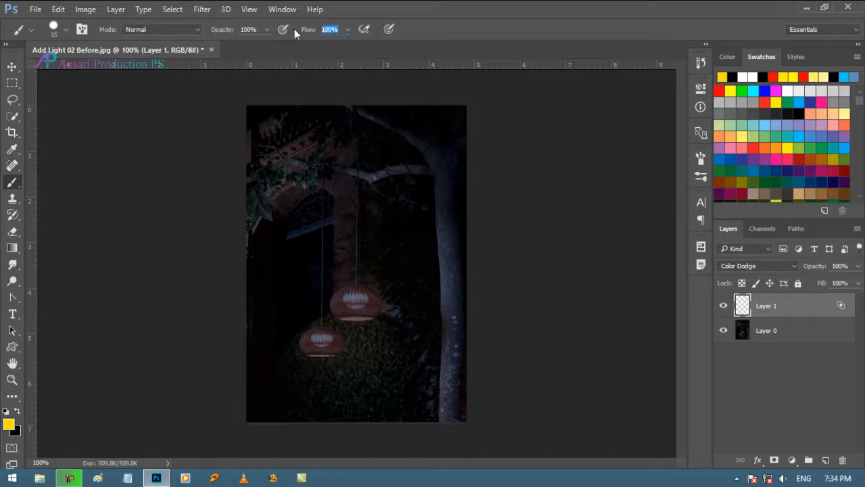
pyautogui.write('5')
pyautogui.press('Return')
# - Duplicate Layer 0, hide the original beneath the copy, and make Layer 1 active for painting on the lamps
pyautogui.hotkey('ctrl', '+')
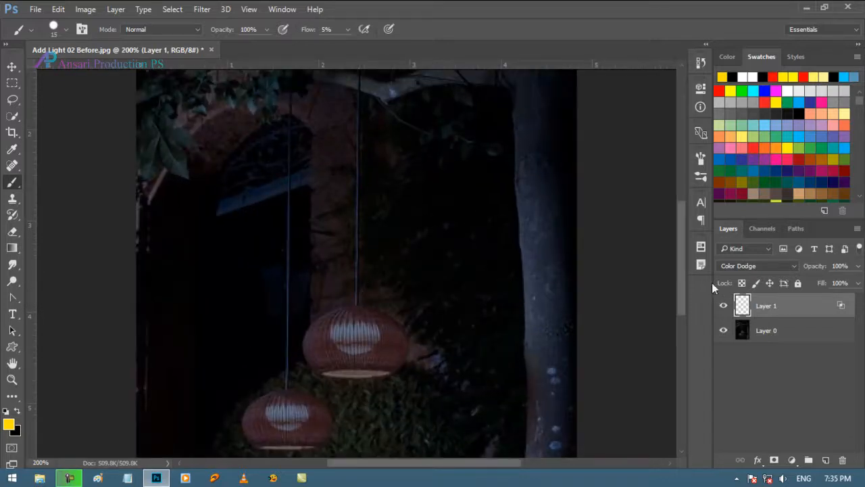
pyautogui.moveTo(685, 290); pyautogui.dragTo(681, 325)
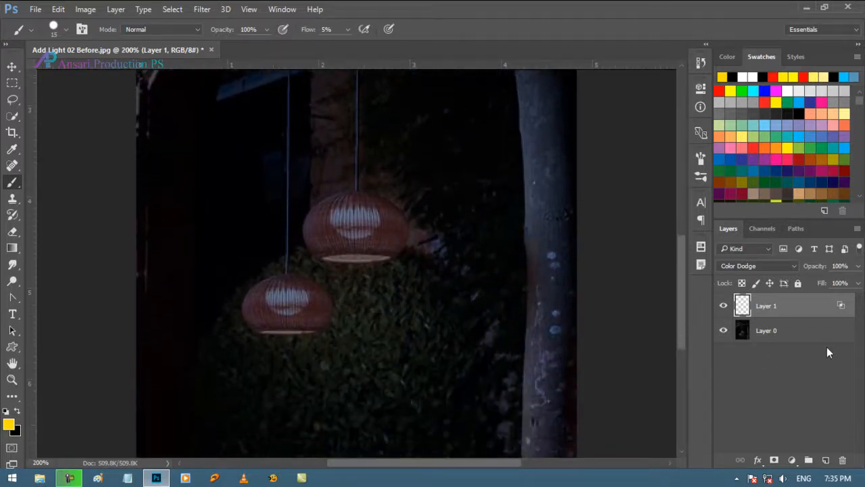
pyautogui.moveTo(828, 335); pyautogui.dragTo(832, 424)
pyautogui.moveTo(832, 459); pyautogui.dragTo(827, 460)
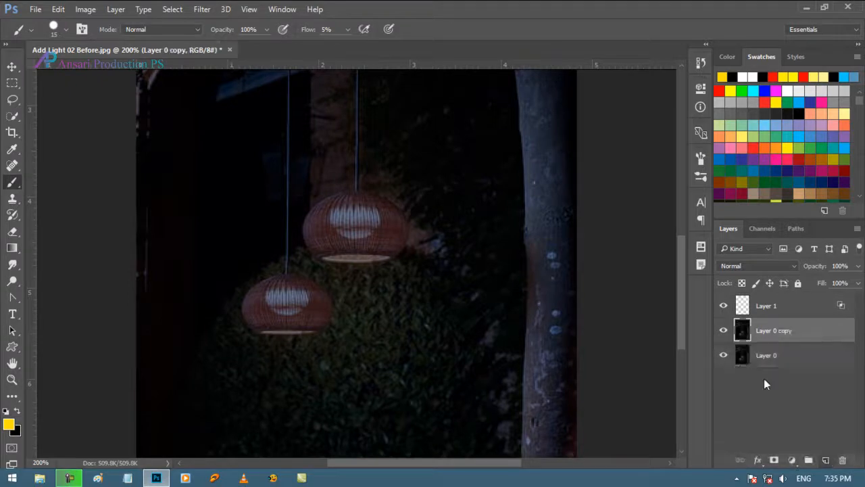
pyautogui.click(770, 313)
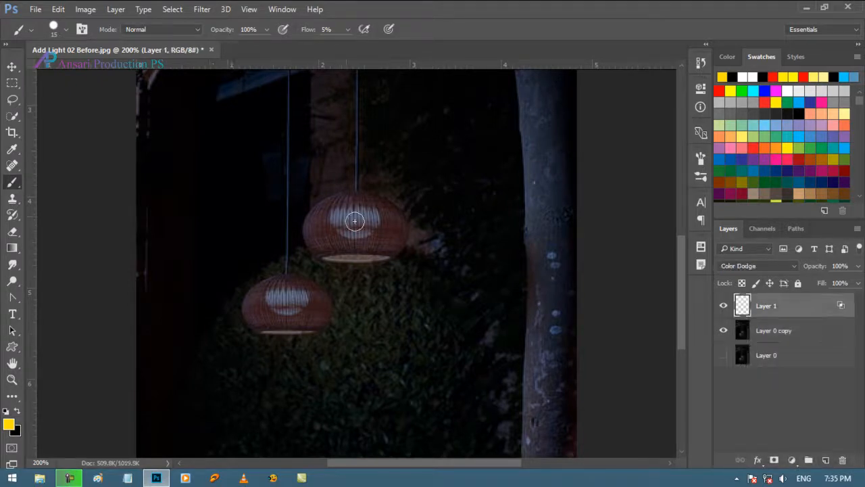
# - Enlarge the hard brush to 40 px and try dabbing yellow light on the upper lamp's bulb
pyautogui.press(']')
pyautogui.press(']')
pyautogui.press(']')
pyautogui.press(']')
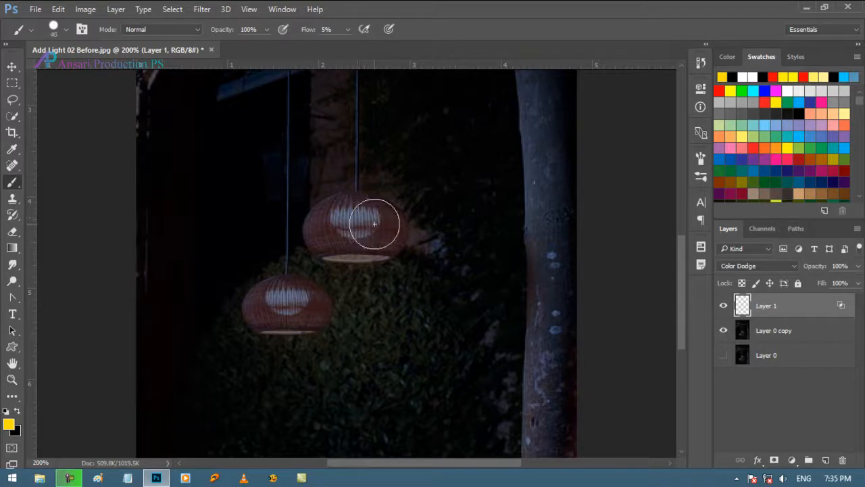
pyautogui.press(']')
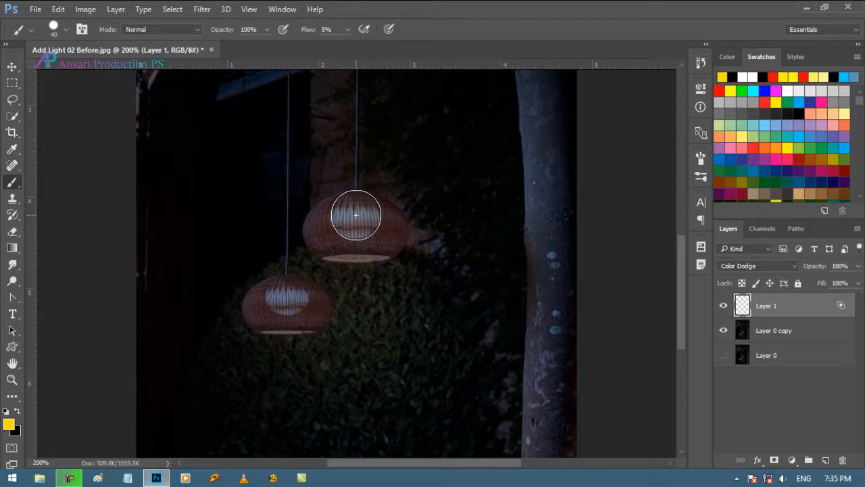
pyautogui.click(355, 215)
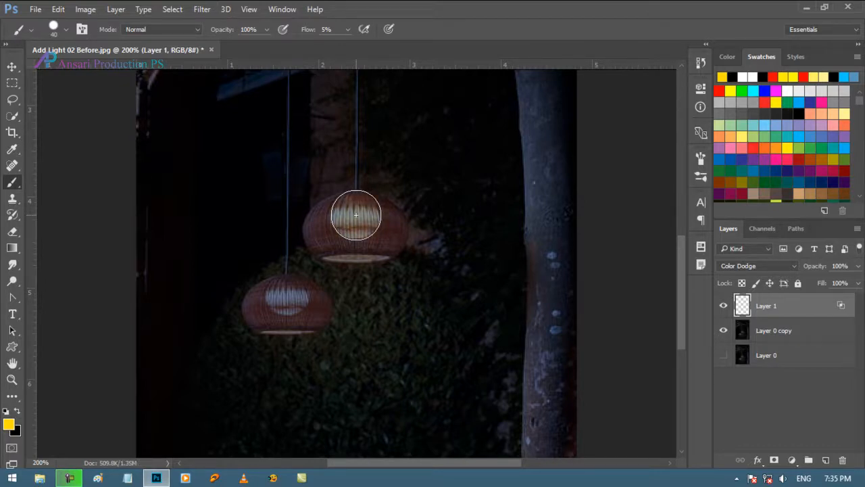
pyautogui.click(355, 215)
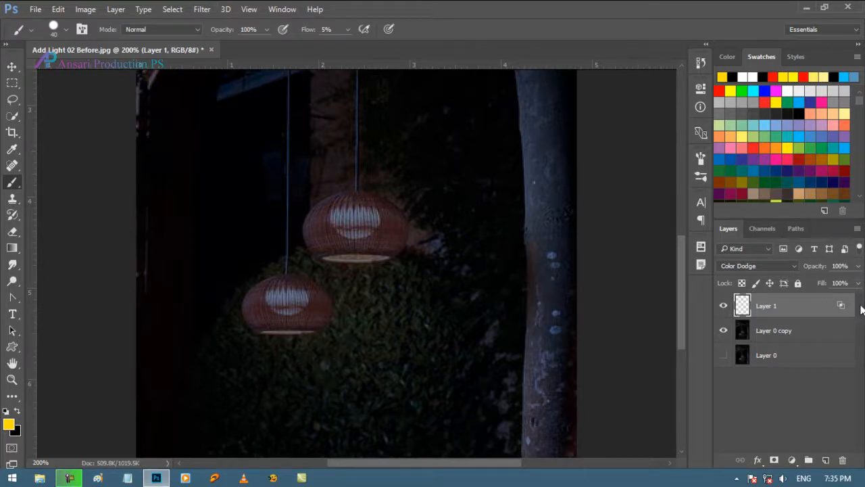
# - Soften the brush by setting its hardness to 0%
pyautogui.rightClick(309, 101)
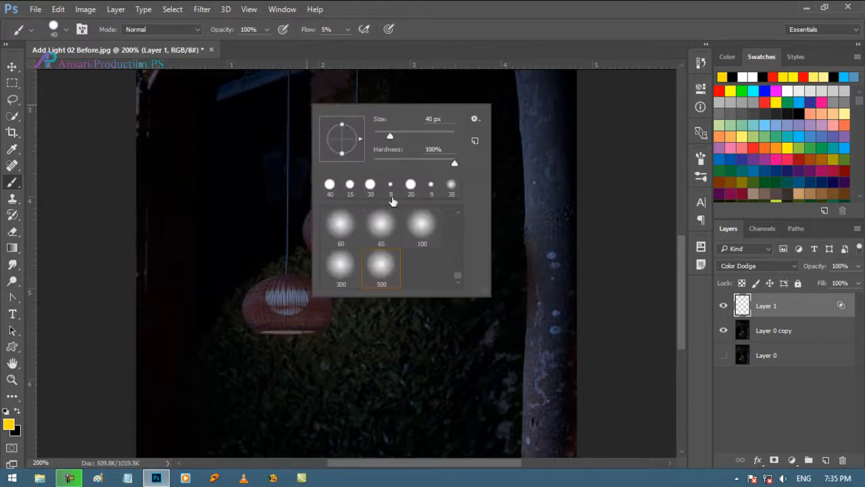
pyautogui.moveTo(454, 163); pyautogui.dragTo(358, 160)
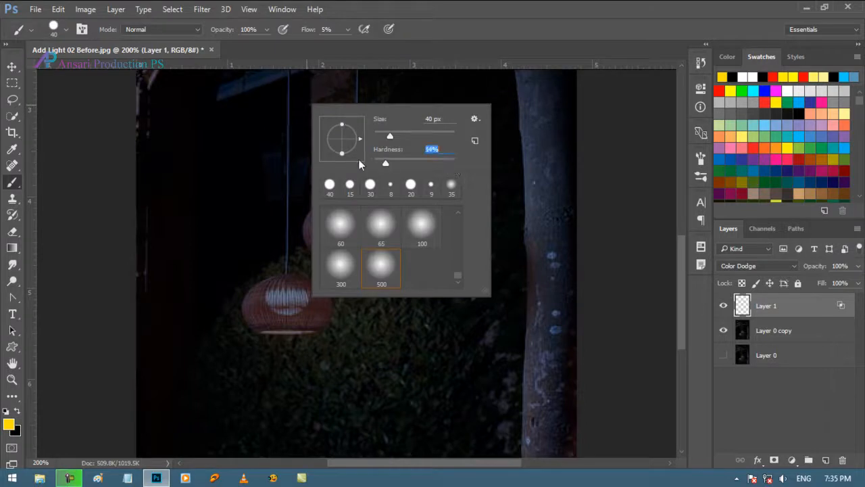
pyautogui.click(469, 36)
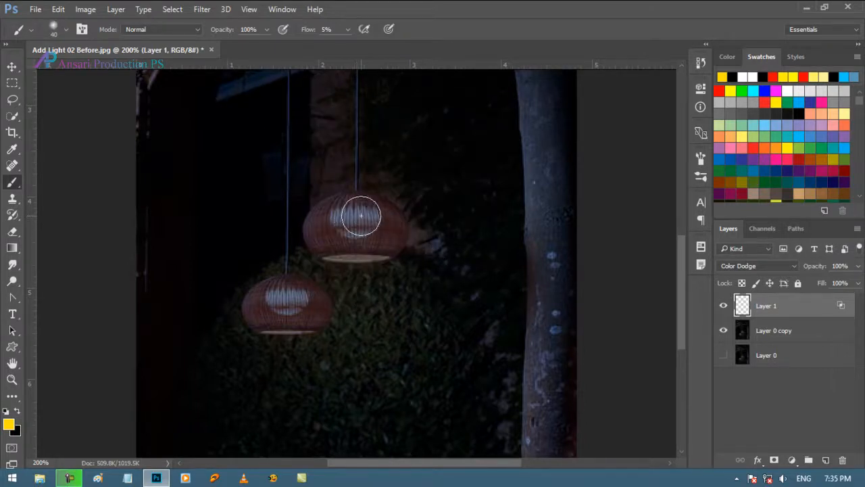
# - Dab yellow light on the upper lamp's bulb with a 45 px brush and on the lower lamp's bulb at 40 px
pyautogui.press(']')
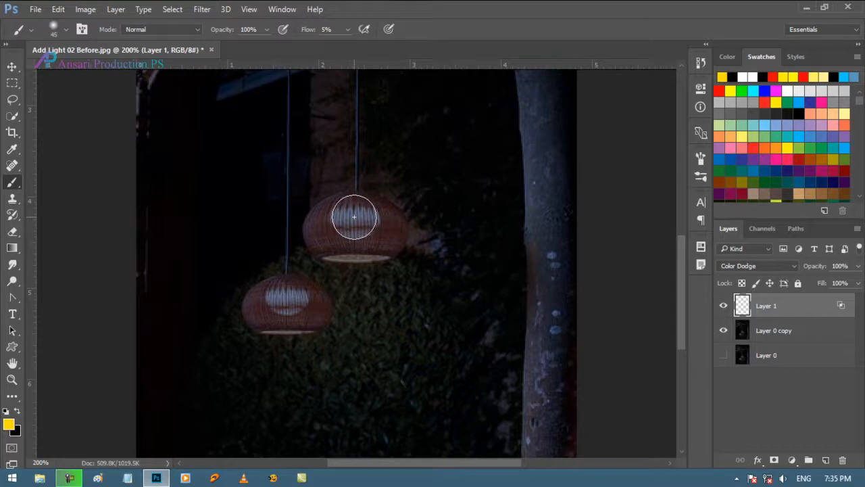
pyautogui.click(354, 216)
pyautogui.click(355, 216)
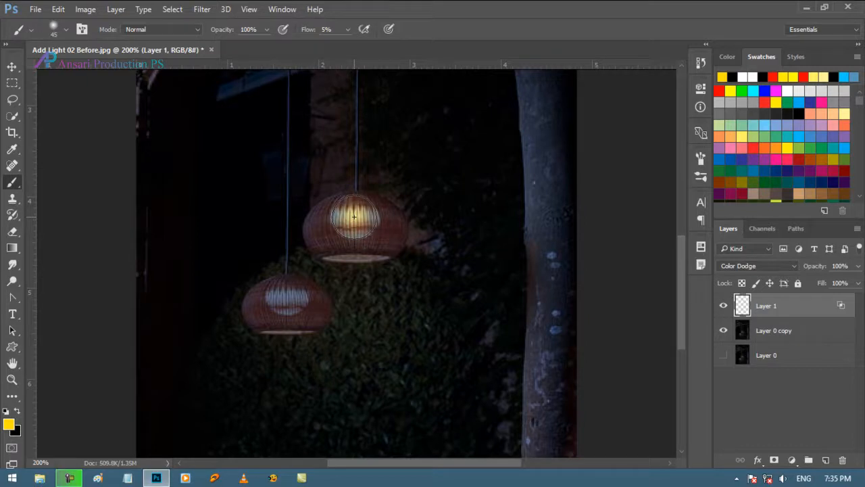
pyautogui.click(354, 217)
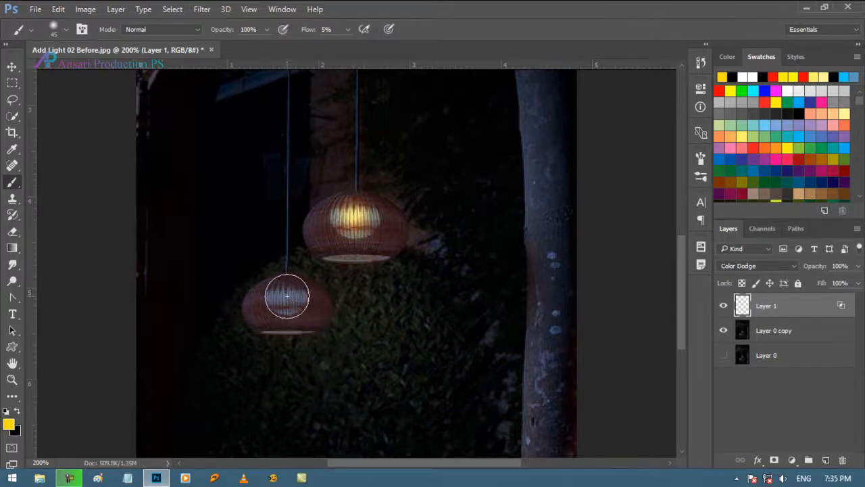
pyautogui.press('[')
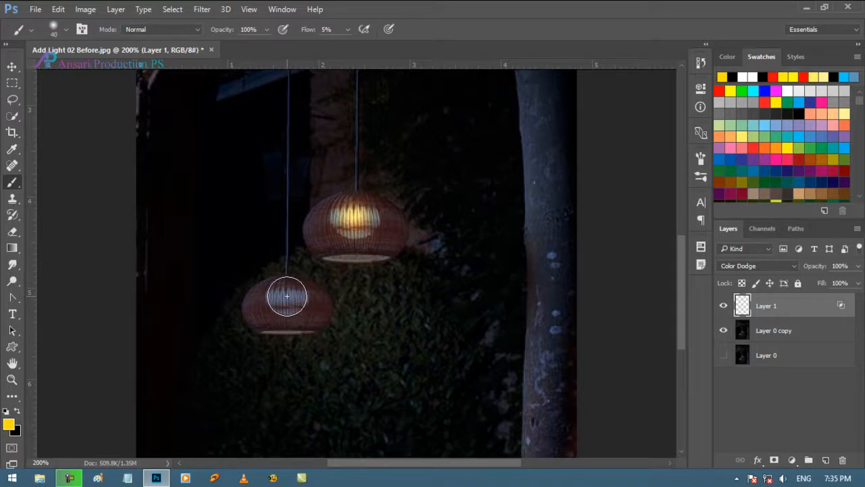
pyautogui.click(287, 296)
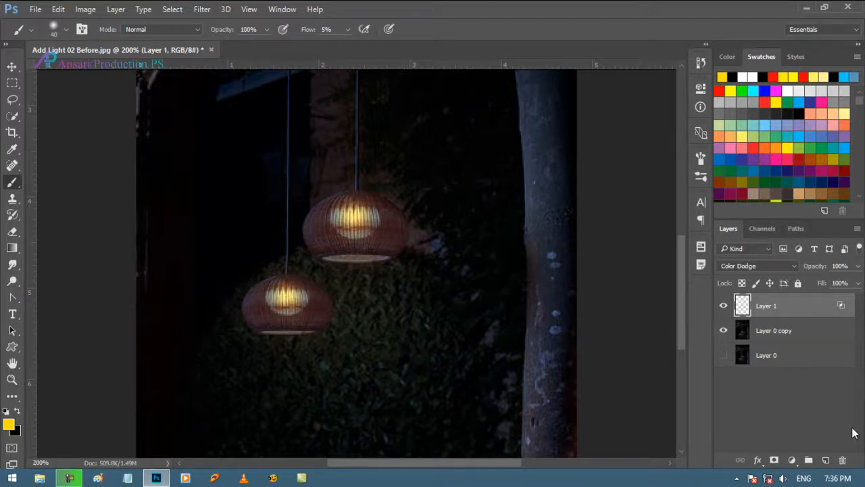
# - Add a new layer above Layer 1 and set its blend mode to Overlay
pyautogui.click(827, 460)
pyautogui.click(768, 265)
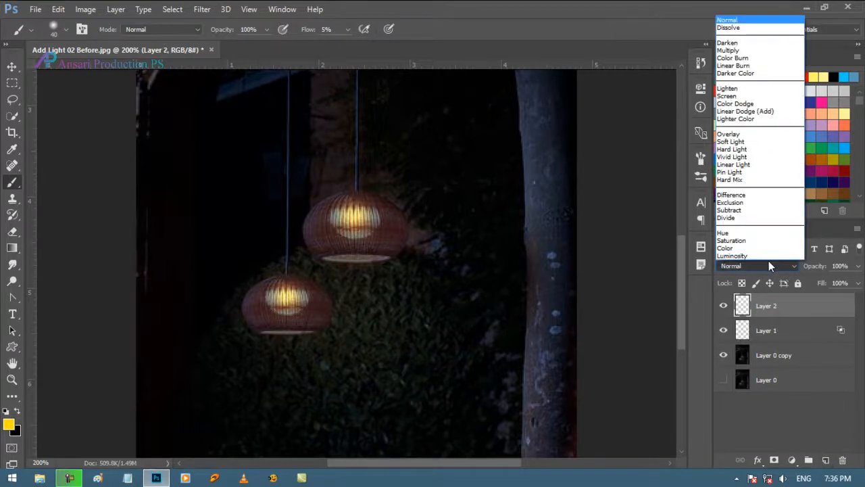
pyautogui.click(761, 139)
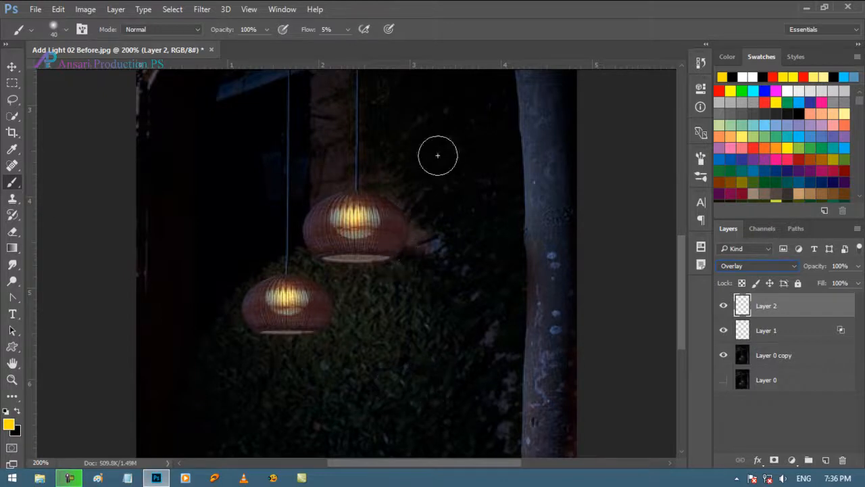
# - Enlarge the soft brush to 100 px and dab a yellow glow over both lampshades on Layer 2
pyautogui.rightClick(420, 202)
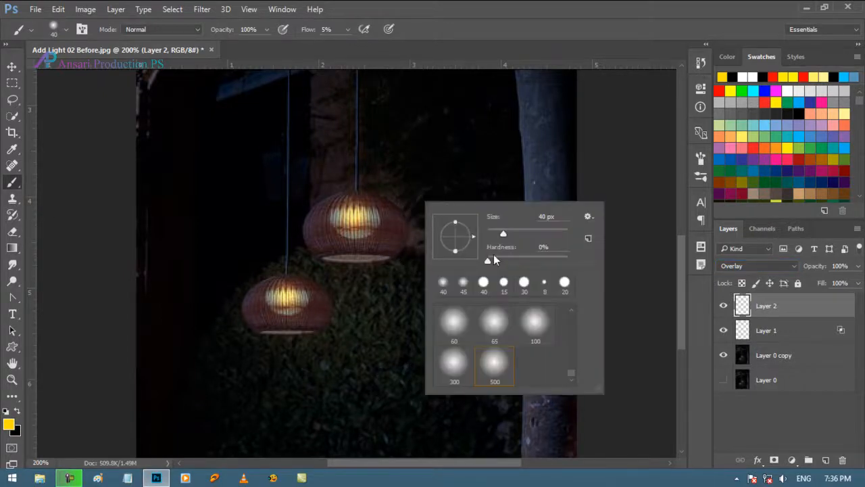
pyautogui.moveTo(502, 234); pyautogui.dragTo(509, 234)
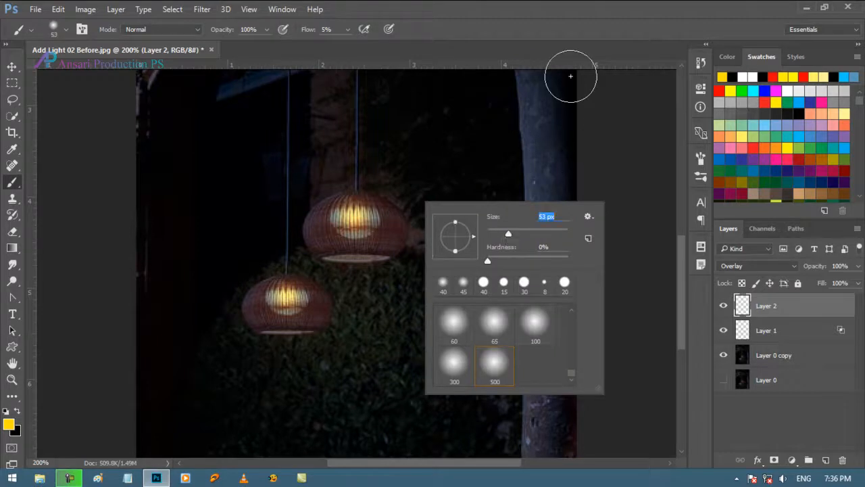
pyautogui.click(575, 49)
pyautogui.press(']')
pyautogui.press(']')
pyautogui.press(']')
pyautogui.press(']')
pyautogui.press(']')
pyautogui.press(']')
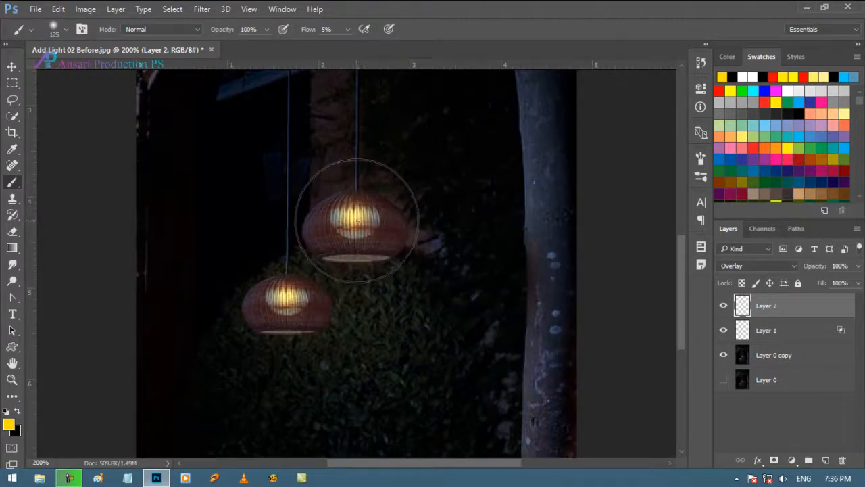
pyautogui.press('[')
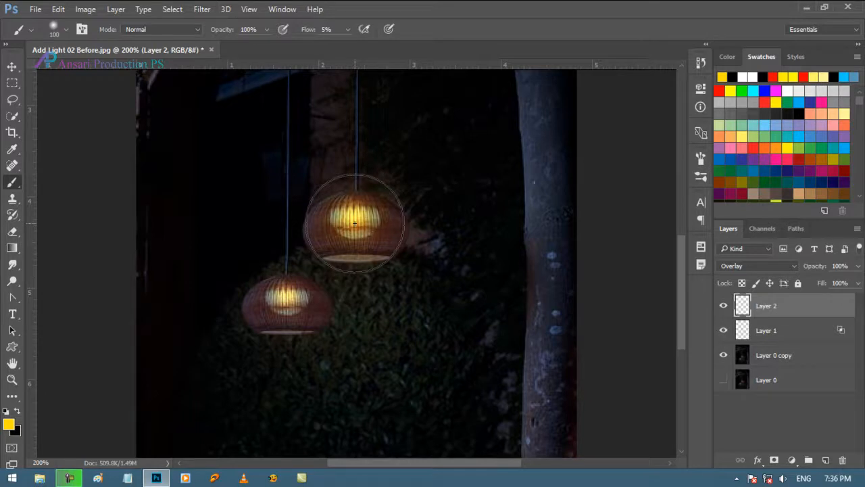
pyautogui.click(355, 223)
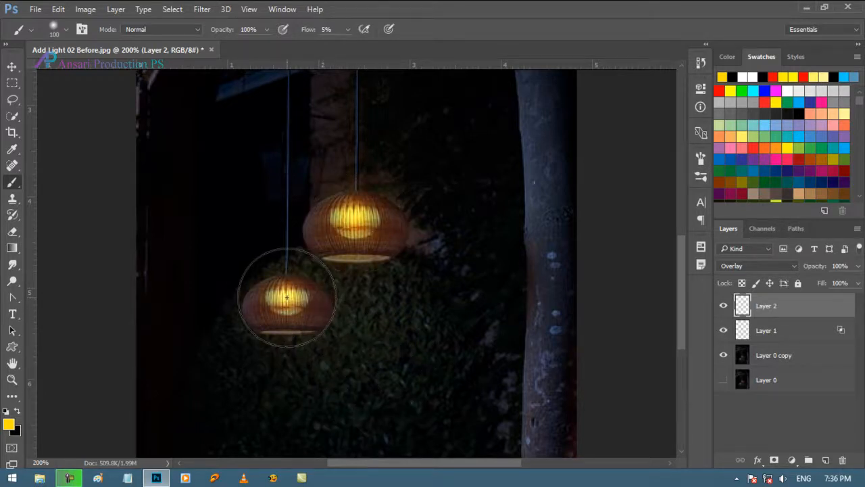
# - Widen the yellow glow around both lampshades on Layer 2 with a 125 px brush, and reduce the brush to 90 px
pyautogui.press(']')
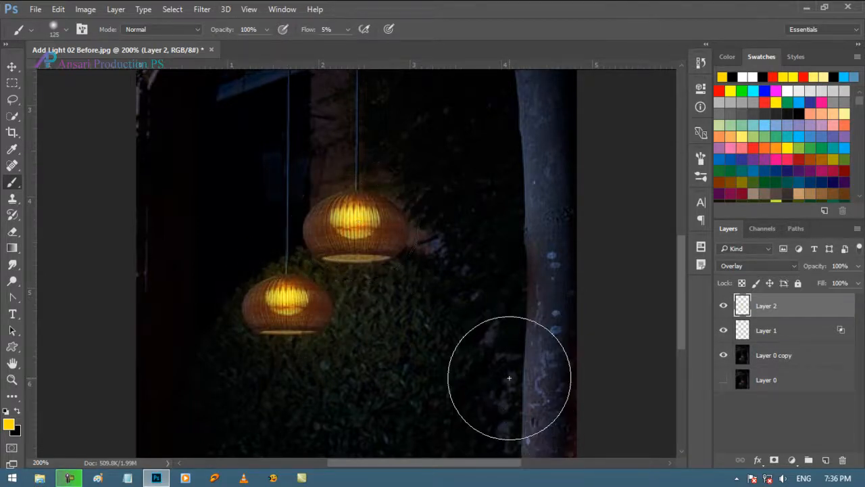
pyautogui.press('[')
pyautogui.press('[')
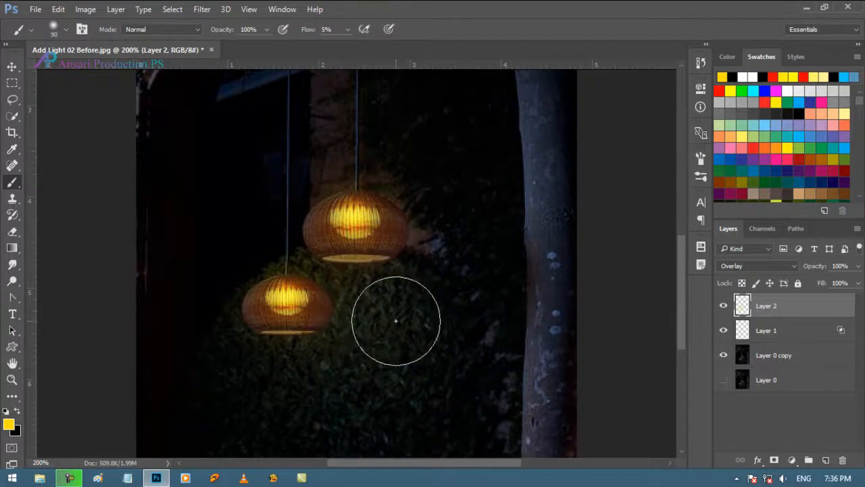
# - Add a new layer above Layer 2 and set its blend mode to Overlay
pyautogui.click(825, 460)
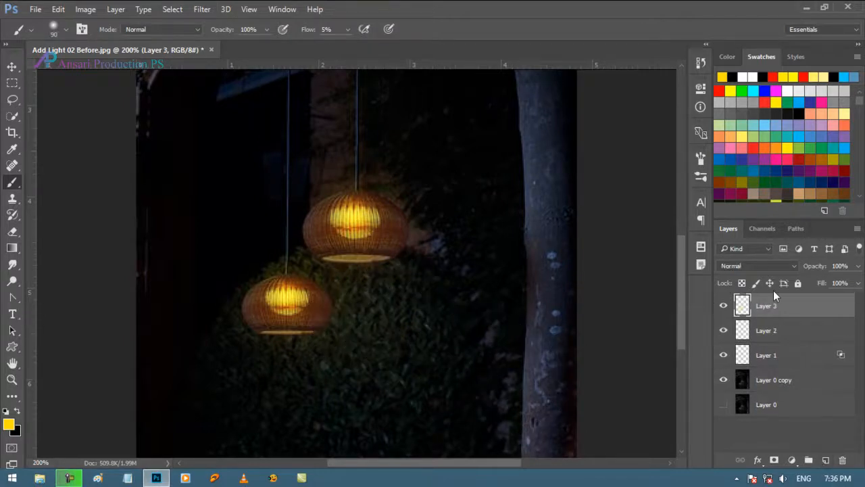
pyautogui.click(757, 266)
pyautogui.click(733, 134)
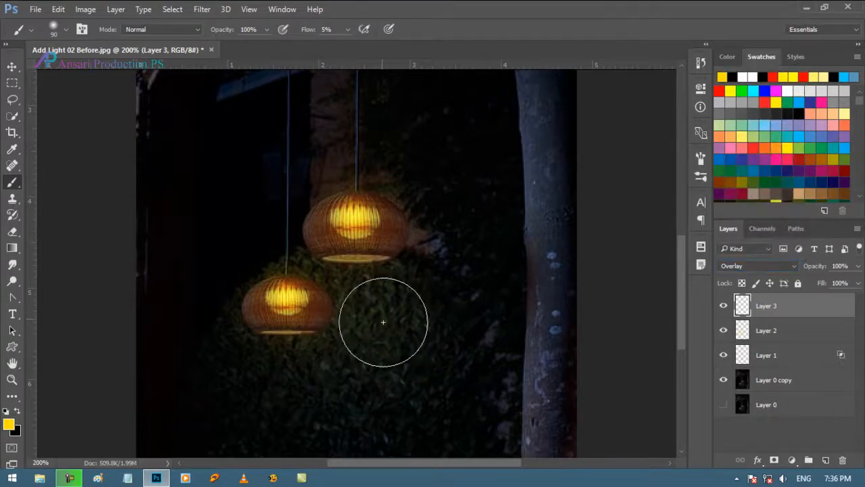
# - Paint yellow light on Layer 3 over the foliage below the upper lamp at 90 px and beside the lower lamp at 30 px
pyautogui.moveTo(418, 306)
pyautogui.mouseDown()
pyautogui.moveTo(425, 335)
pyautogui.moveTo(390, 327)
pyautogui.moveTo(377, 350)
pyautogui.moveTo(362, 352)
pyautogui.moveTo(410, 303)
pyautogui.moveTo(341, 305)
pyautogui.moveTo(342, 280)
pyautogui.mouseUp()
pyautogui.press('[')
pyautogui.press('[')
pyautogui.press('[')
pyautogui.press('[')
pyautogui.press('[')
pyautogui.press('[')
pyautogui.press('[')
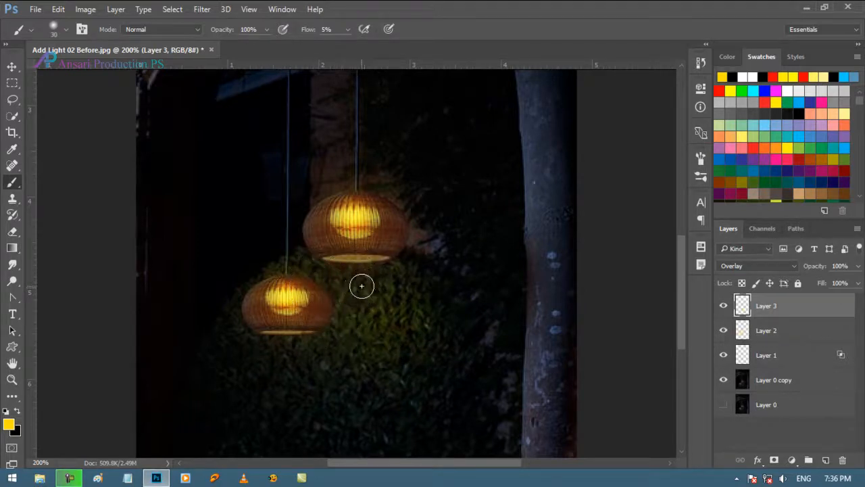
pyautogui.moveTo(321, 276)
pyautogui.mouseDown()
pyautogui.moveTo(357, 285)
pyautogui.moveTo(399, 276)
pyautogui.moveTo(406, 263)
pyautogui.moveTo(355, 332)
pyautogui.mouseUp()
# - Enlarge the brush to 45 px and extend the yellow light across the foliage beneath the lower lamp
pyautogui.press(']')
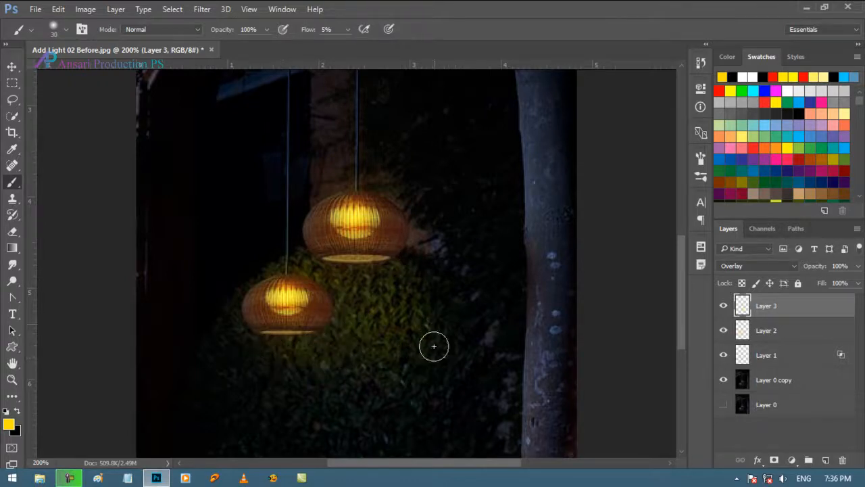
pyautogui.press(']')
pyautogui.moveTo(358, 358)
pyautogui.mouseDown()
pyautogui.moveTo(343, 371)
pyautogui.moveTo(282, 370)
pyautogui.moveTo(248, 357)
pyautogui.moveTo(236, 332)
pyautogui.moveTo(222, 347)
pyautogui.mouseUp()
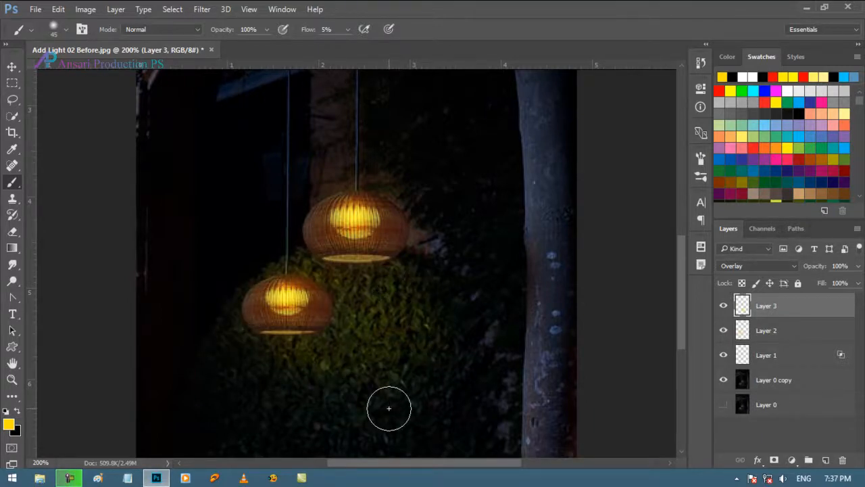
# - Compare the whole photo with and without the light layers by repeatedly isolating Layer 0 copy and restoring the others
pyautogui.scroll(-3, 373, 400)
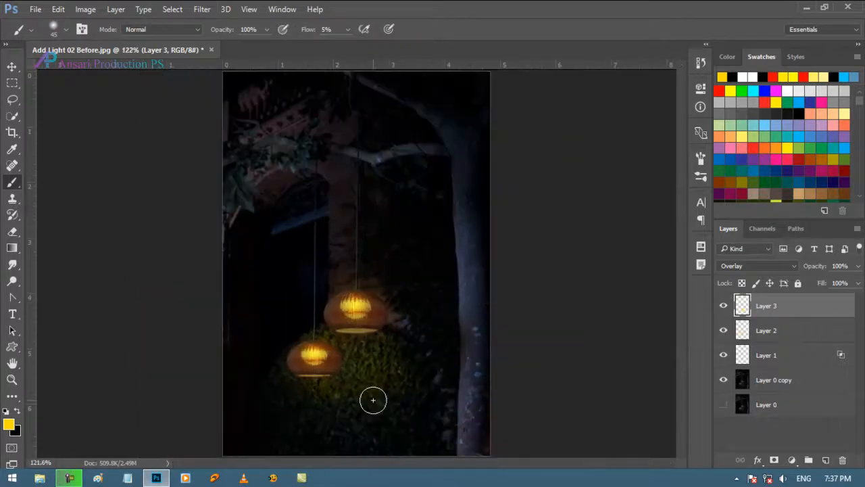
pyautogui.press('v')
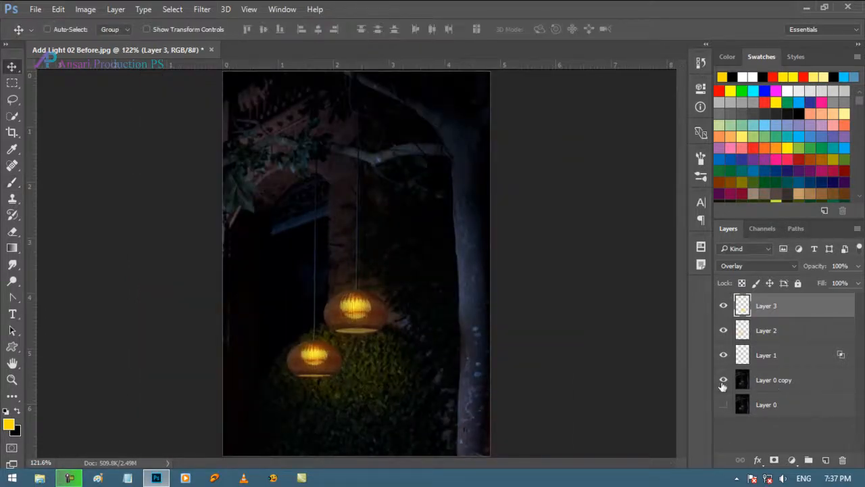
pyautogui.keyDown('alt'); pyautogui.click(725, 381); pyautogui.keyUp('alt')
pyautogui.keyDown('alt'); pyautogui.click(724, 381); pyautogui.keyUp('alt')
pyautogui.keyDown('alt'); pyautogui.click(724, 382); pyautogui.keyUp('alt')
pyautogui.keyDown('alt'); pyautogui.click(725, 382); pyautogui.keyUp('alt')
pyautogui.keyDown('alt'); pyautogui.click(724, 381); pyautogui.keyUp('alt')
pyautogui.keyDown('alt'); pyautogui.click(724, 381); pyautogui.keyUp('alt')
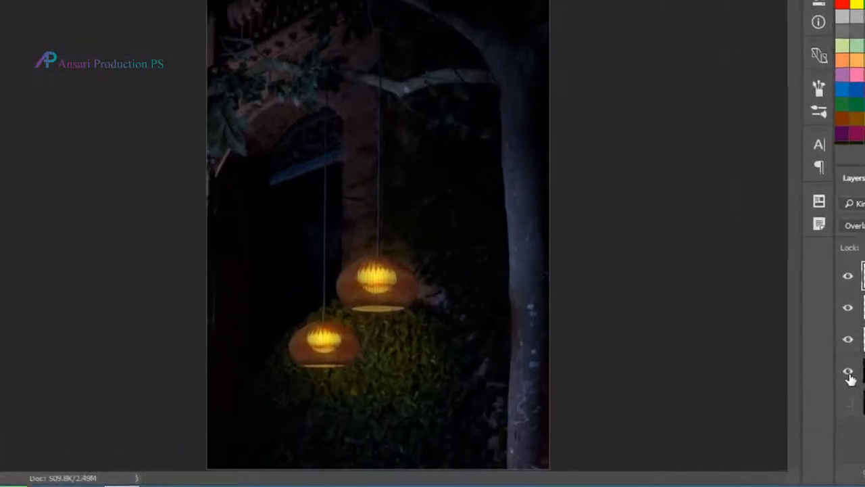